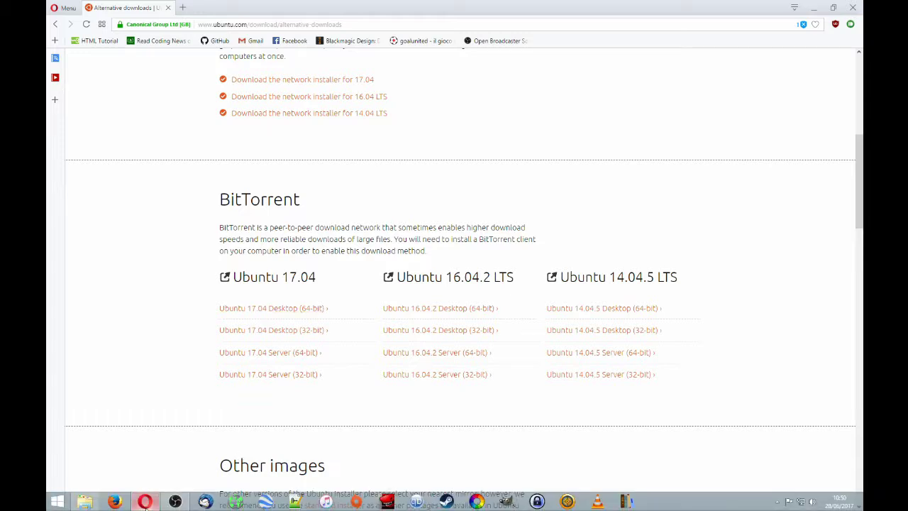
- Go to virtualbox.org in the browser and open the download page for VirtualBox 5.1
left_click(84, 503)
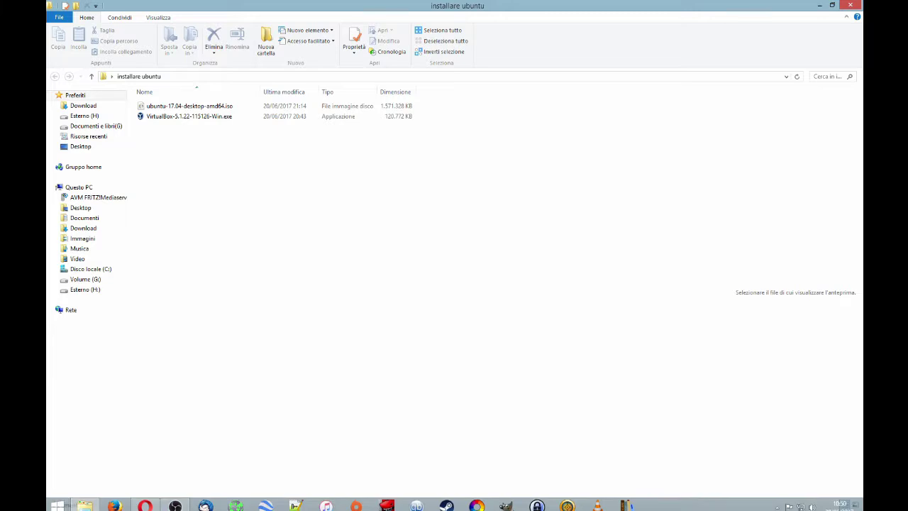
left_click(145, 505)
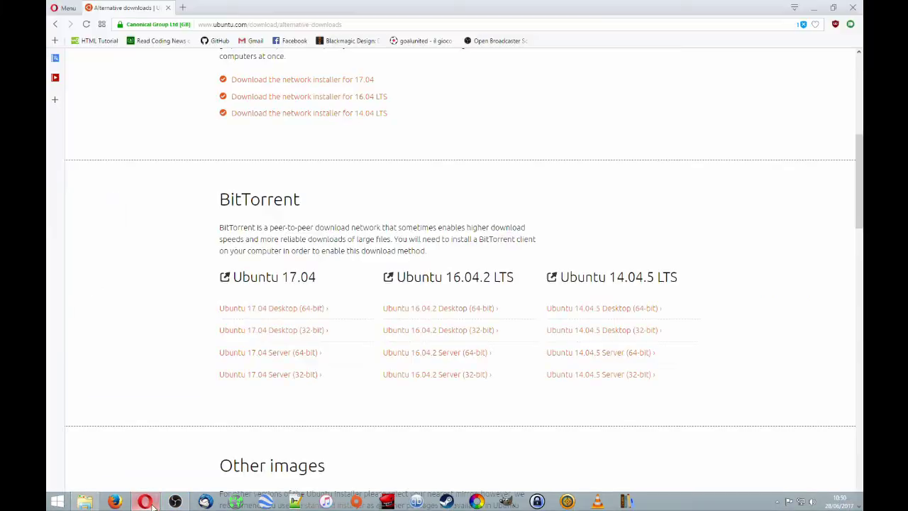
left_click(351, 24)
type("virtualbox.org")
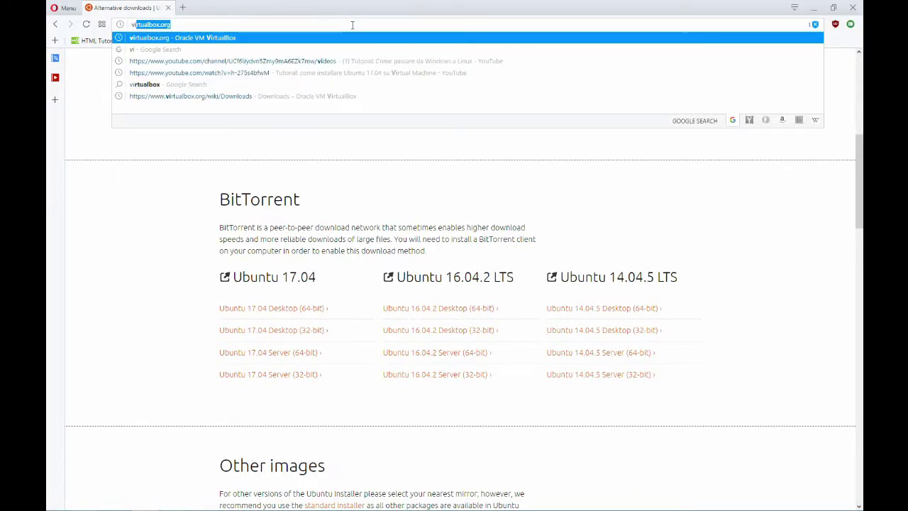
key("Return")
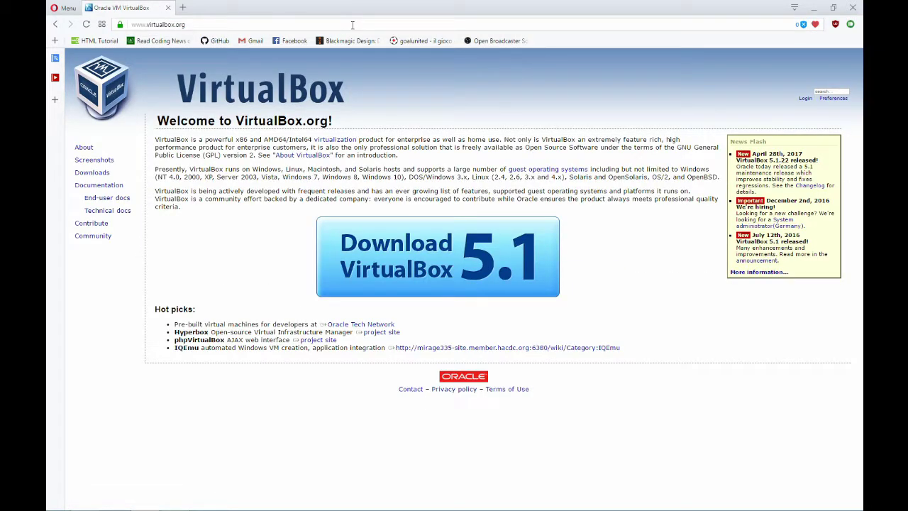
left_click(440, 268)
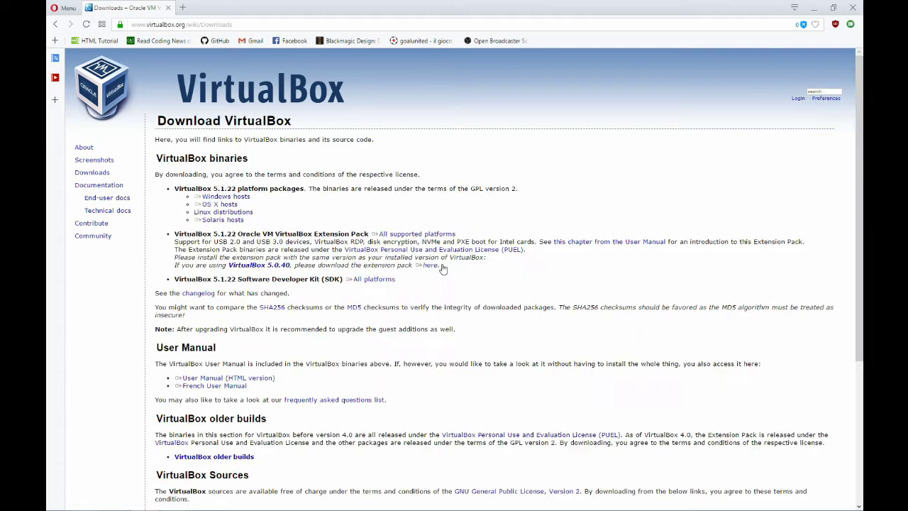
- Examine the VirtualBox 5.1.22 platform packages, in particular the Windows hosts and Linux distributions links
left_click(214, 198)
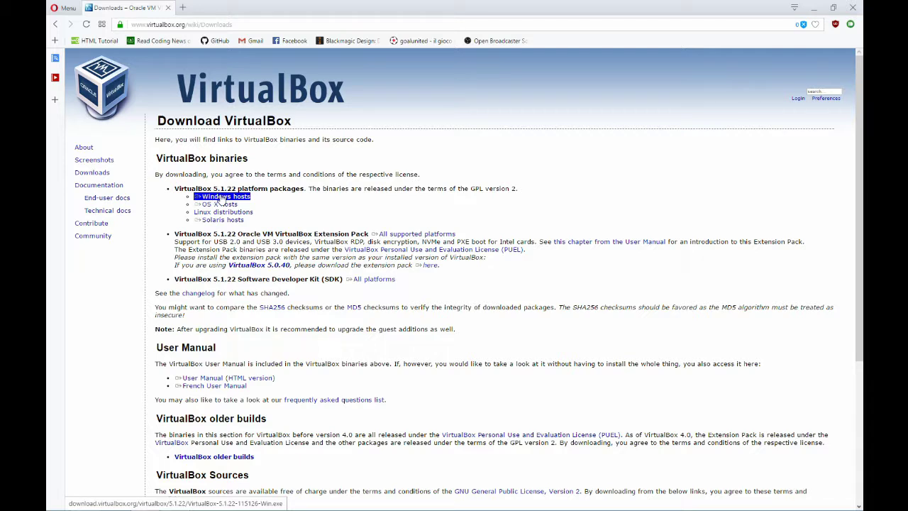
left_click(220, 203)
left_click(223, 212)
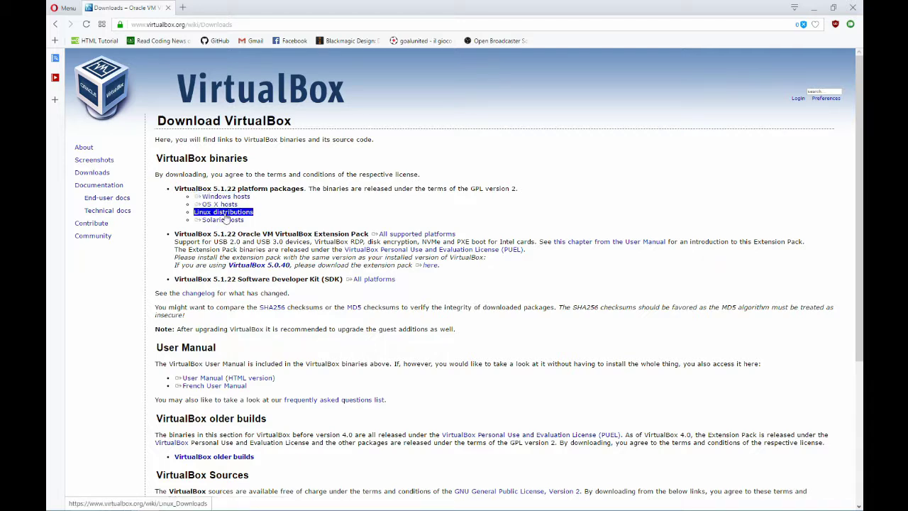
left_click(221, 198)
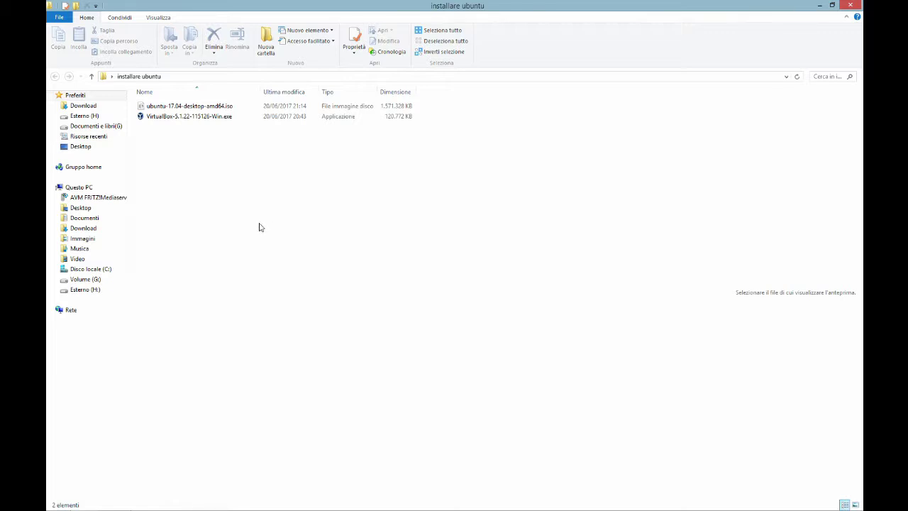
- Switch to the installare ubuntu folder in File Explorer and run VirtualBox-5.1.22-115126-Win.exe, allowing it past the security prompt
left_click(188, 119)
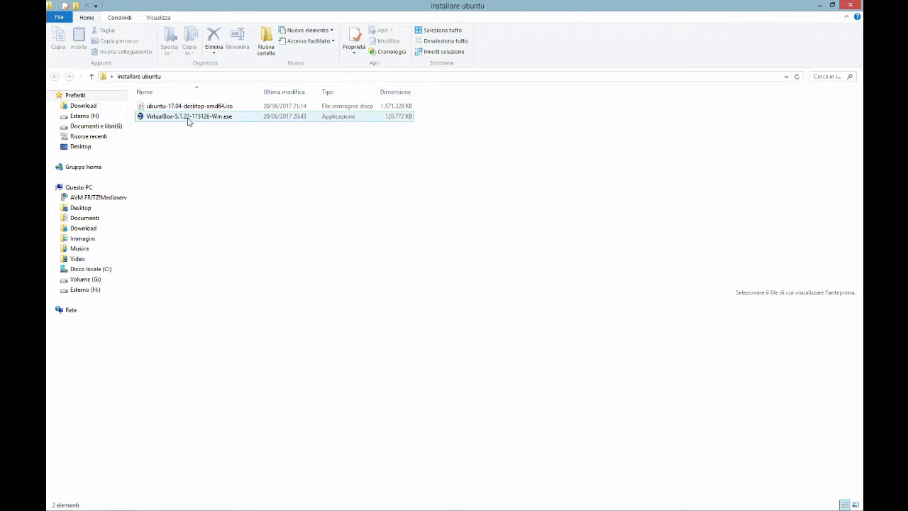
double_click(188, 119)
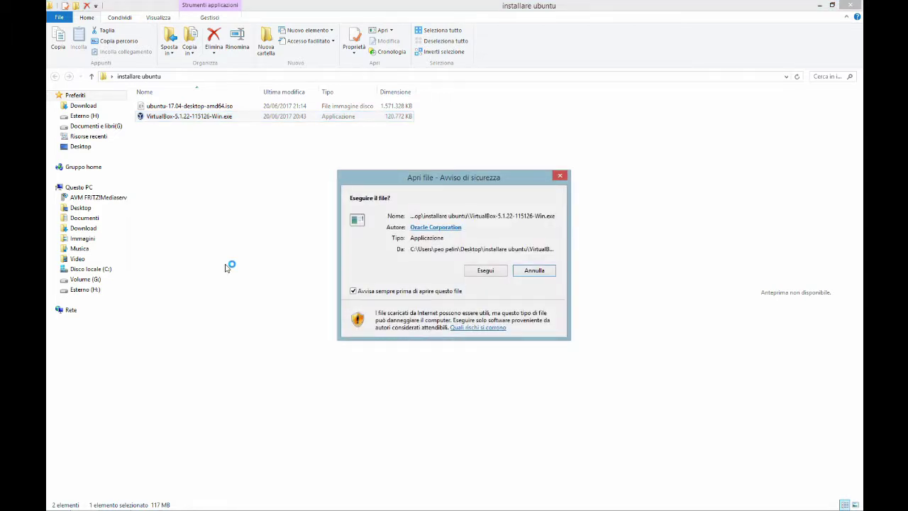
left_click(477, 273)
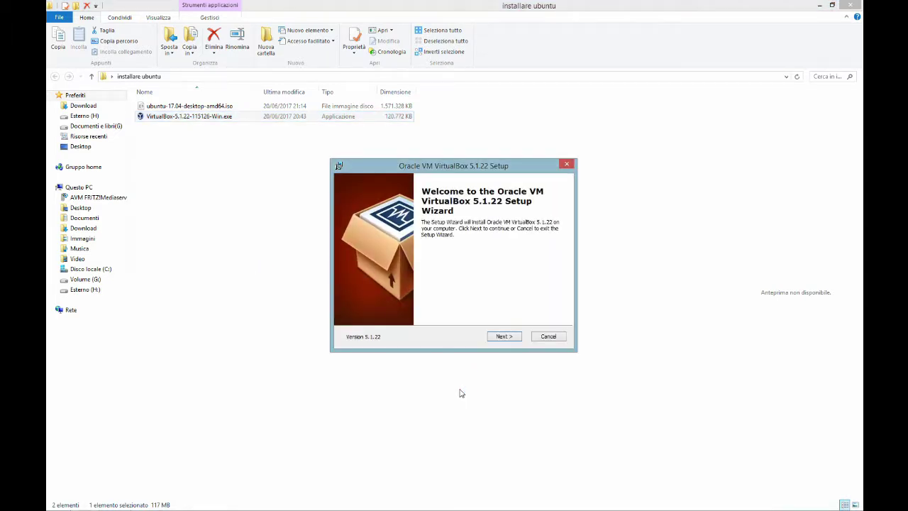
- Install VirtualBox 5.1.22 with the default features and location, accept the network interruption, and start VirtualBox on finishing
left_click(505, 337)
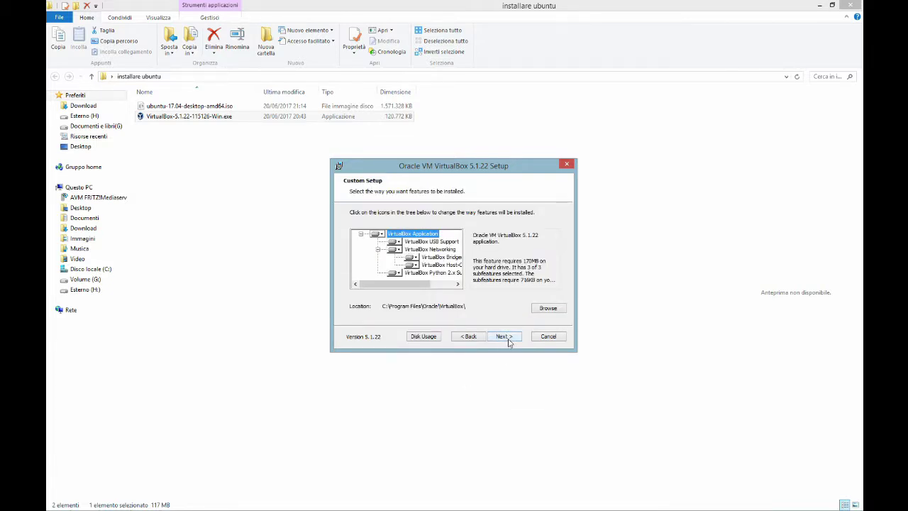
left_click(508, 341)
left_click(508, 340)
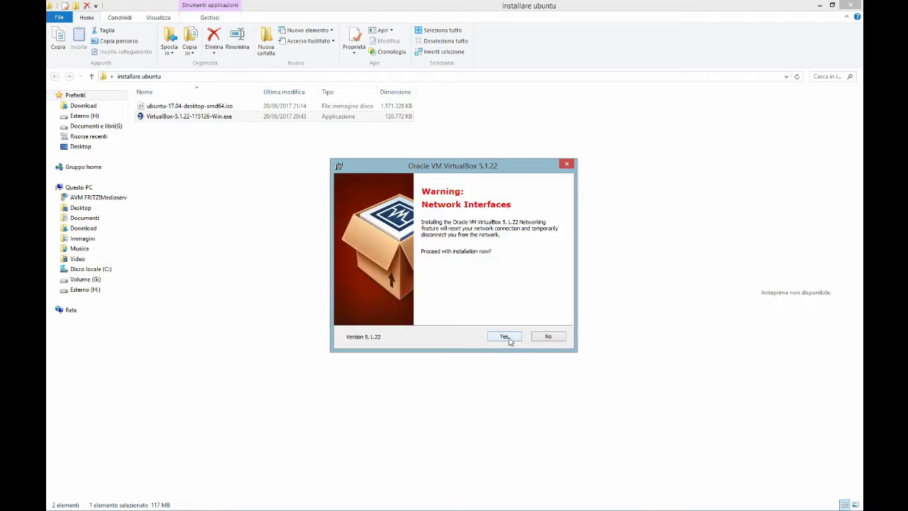
left_click(508, 340)
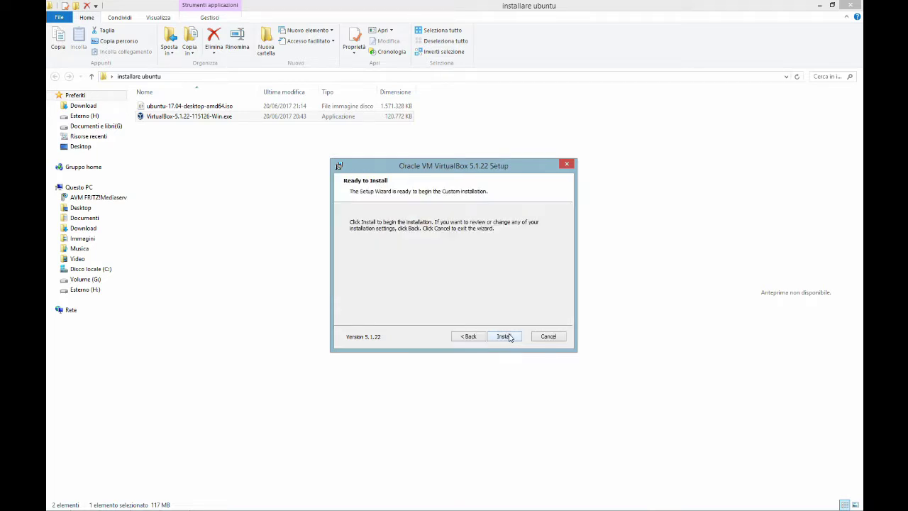
left_click(508, 340)
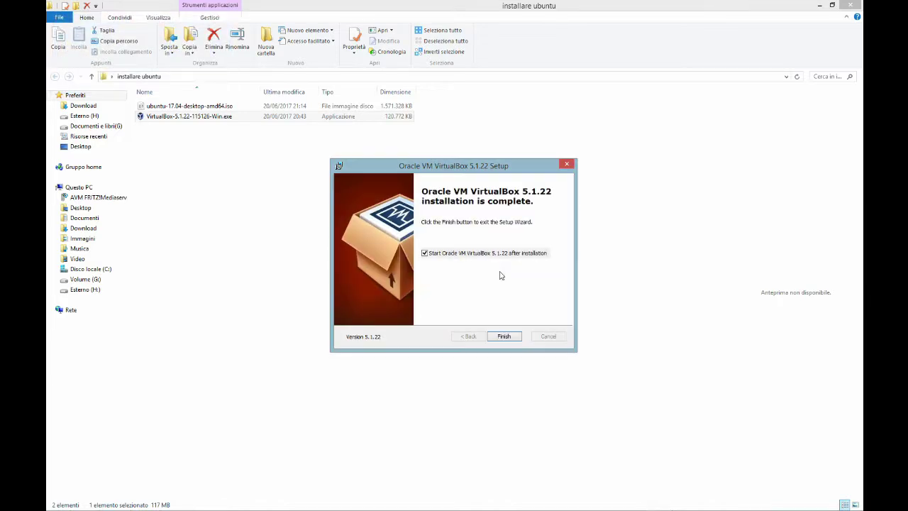
left_click(504, 336)
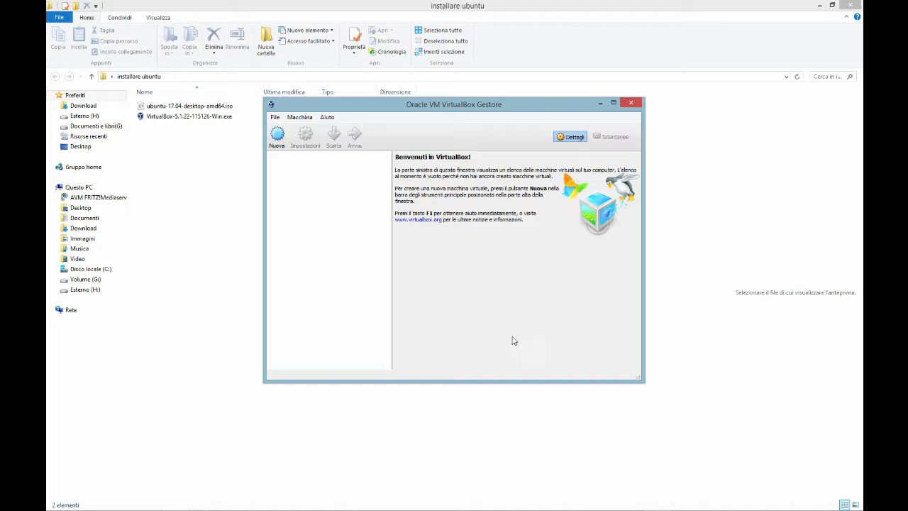
- Create a new virtual machine named ubuntu with type Linux and version Ubuntu (64-bit), continuing to the memory size
left_click(277, 138)
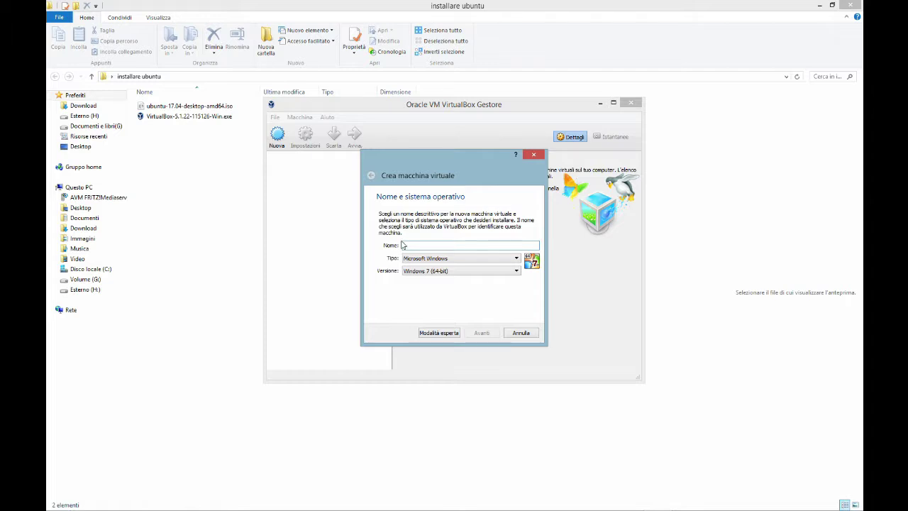
type("Ubuntu")
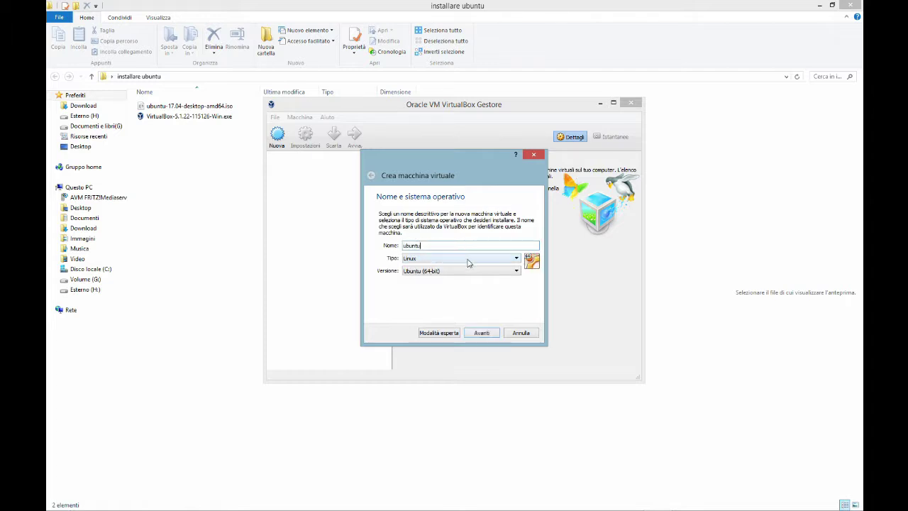
left_click(468, 263)
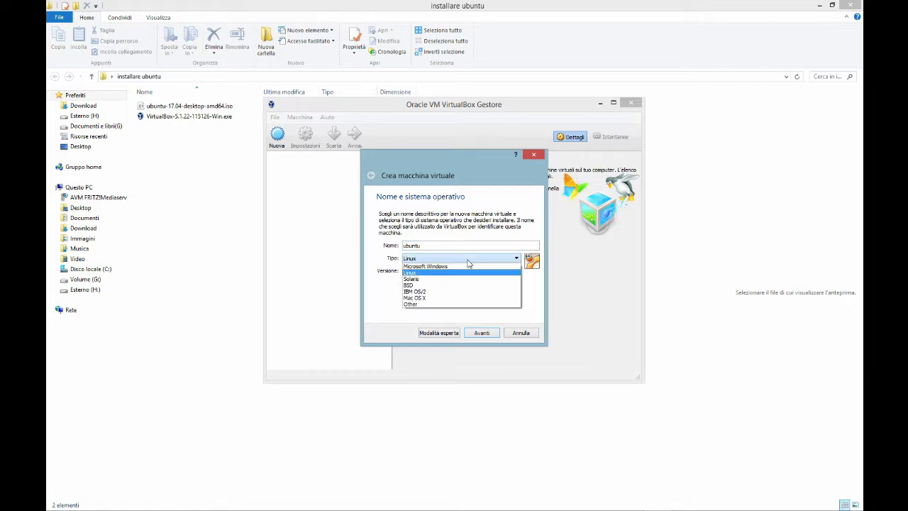
left_click(454, 273)
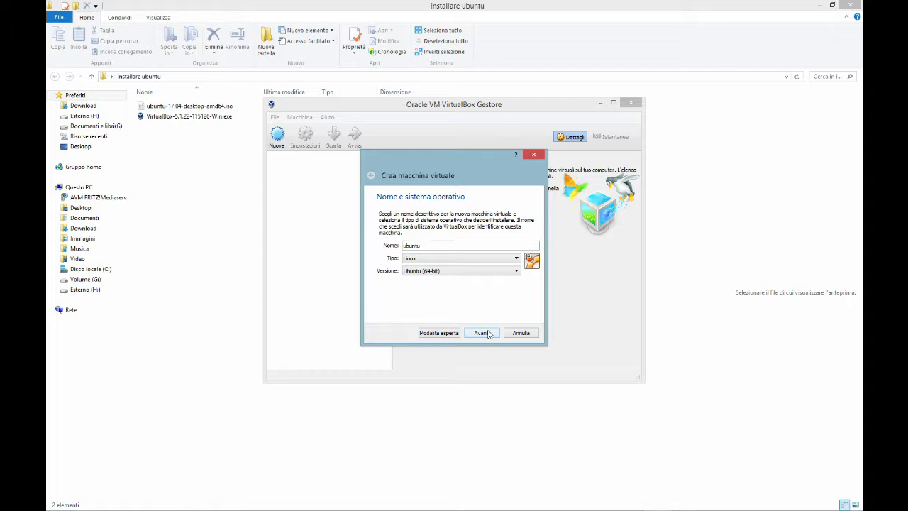
left_click(458, 271)
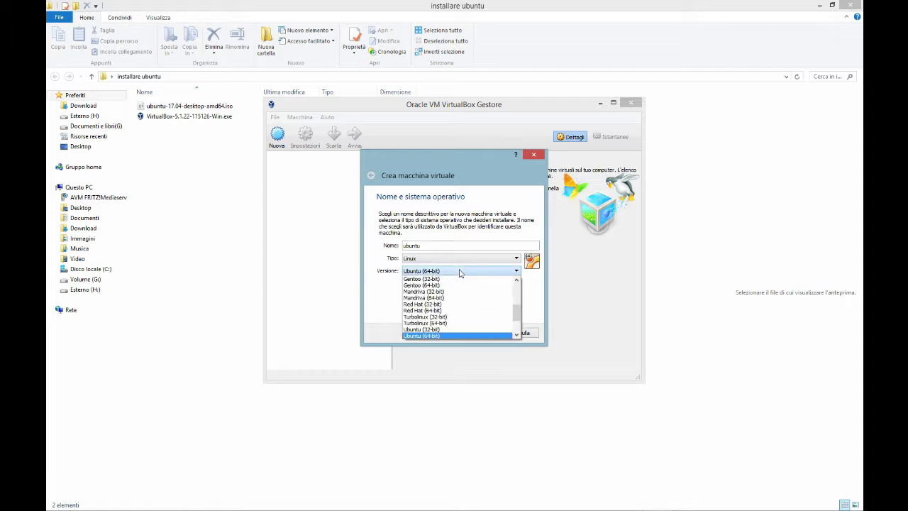
left_click(468, 335)
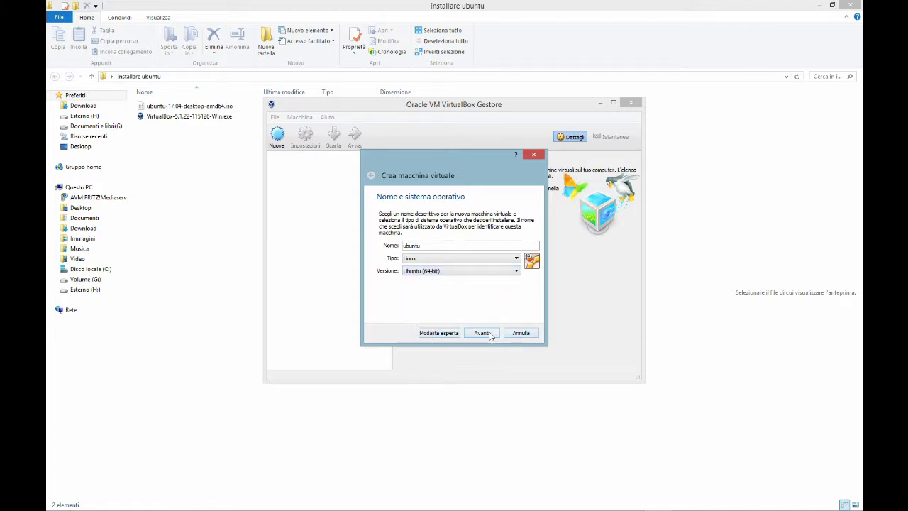
left_click(482, 332)
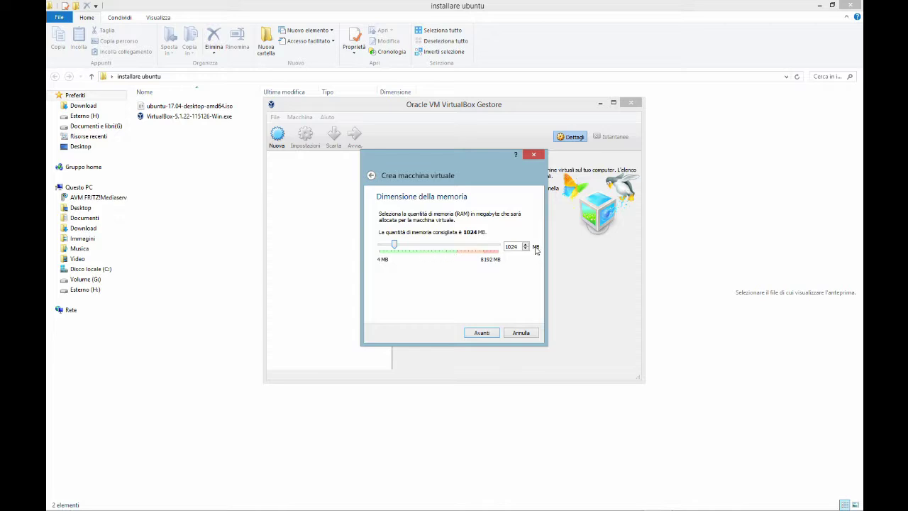
- Set the virtual machine's memory to 4096 MB and continue to the hard disk choice
left_click_drag(519, 246, 492, 250)
type("4096")
left_click(482, 333)
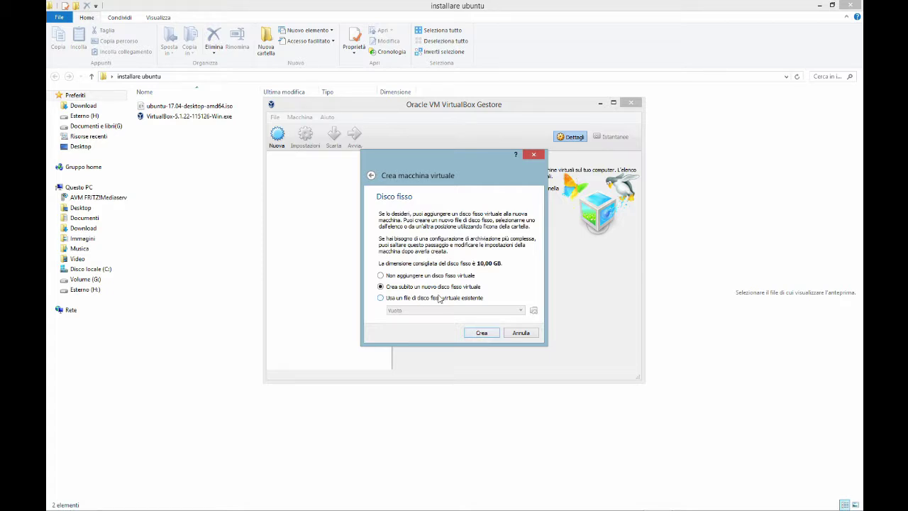
- Create a new dynamically allocated VDI virtual hard disk named ubuntu with a size of 20 GB
left_click(481, 332)
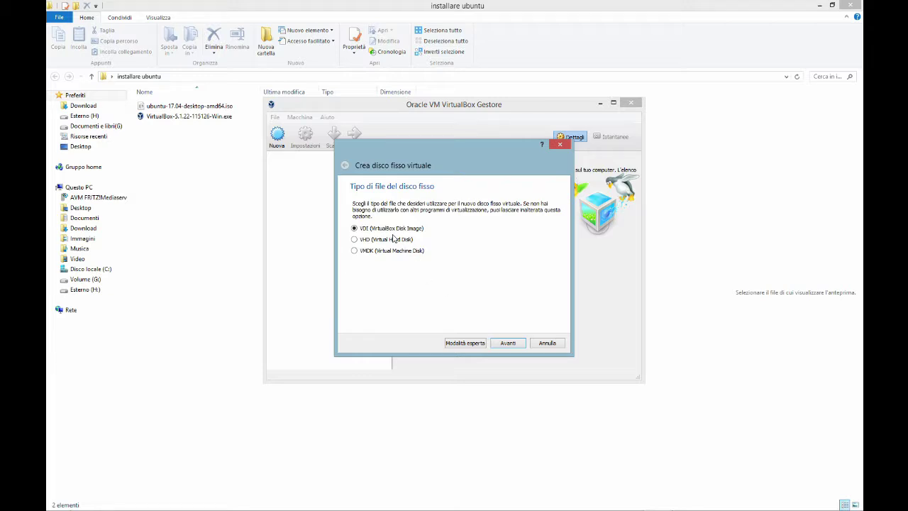
left_click(511, 343)
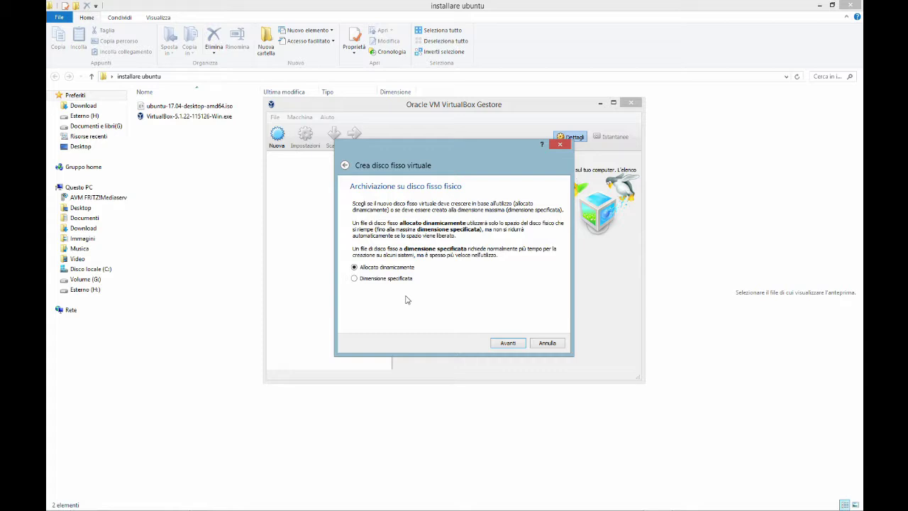
left_click(508, 344)
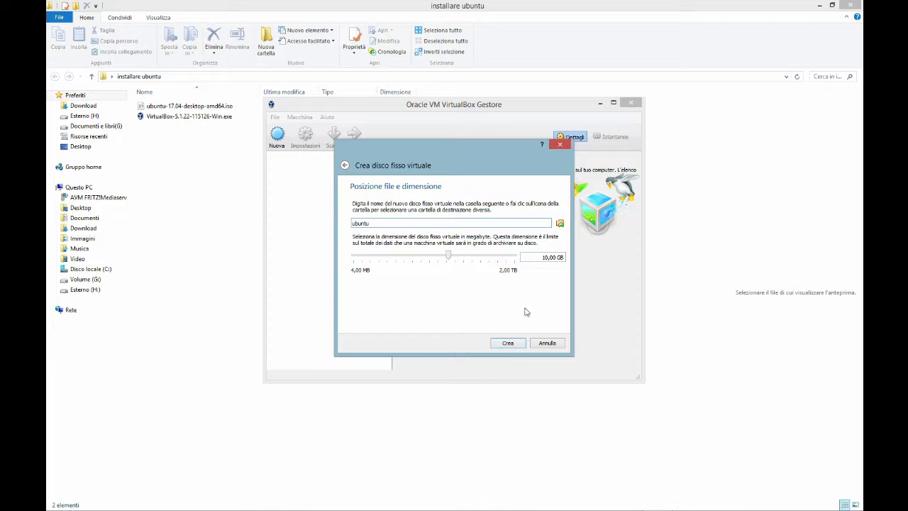
key("Tab")
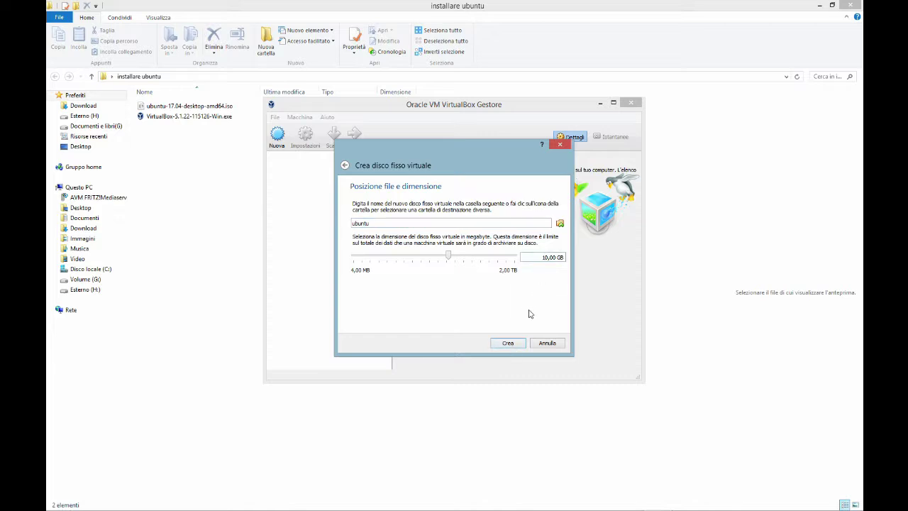
key("Page_Up")
left_click(509, 342)
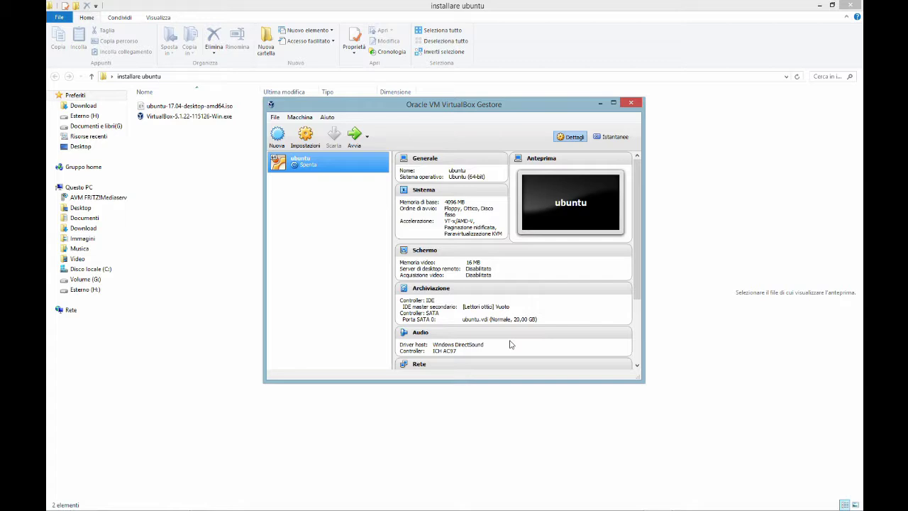
- In the ubuntu machine's settings, review the System pages, then set video memory to 128 MB and enable 3D acceleration
left_click_drag(402, 107, 398, 124)
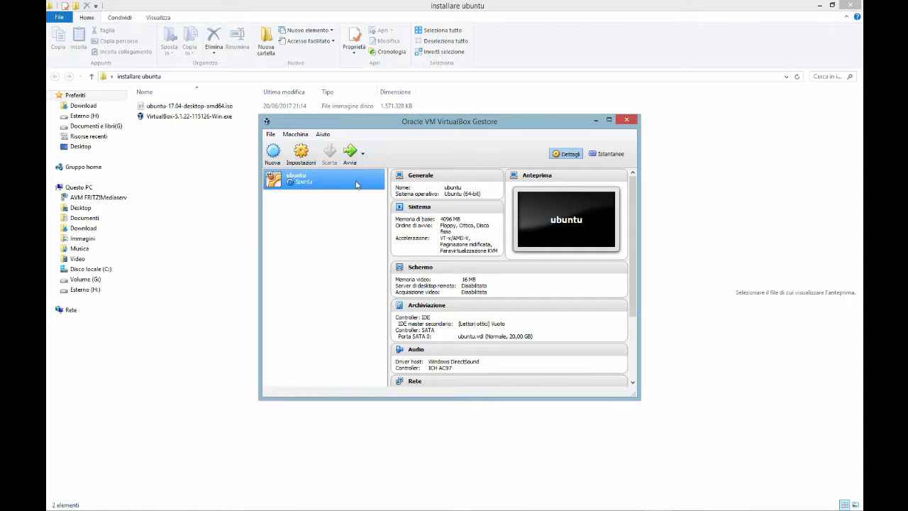
left_click(307, 162)
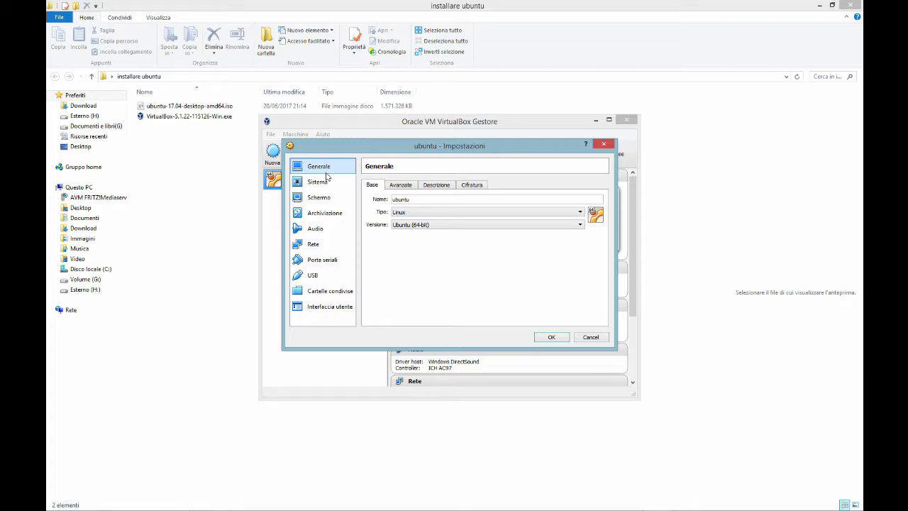
left_click(318, 182)
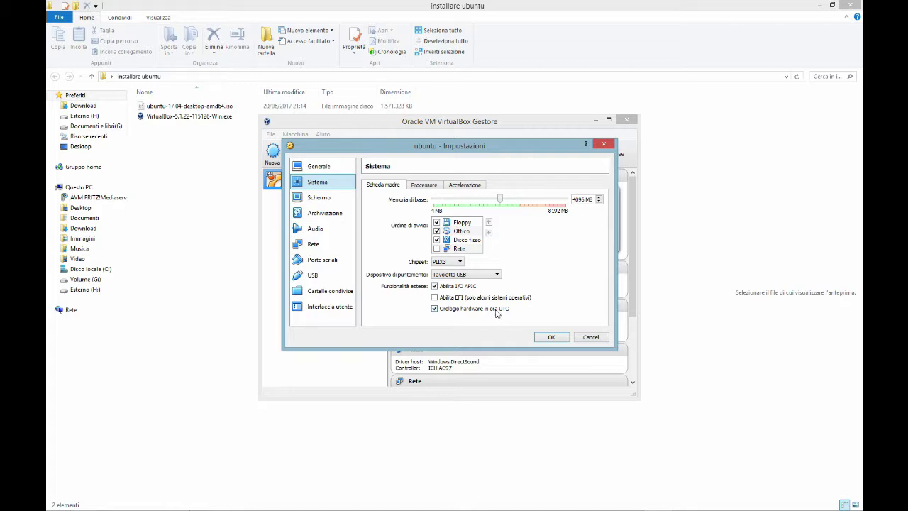
left_click(427, 187)
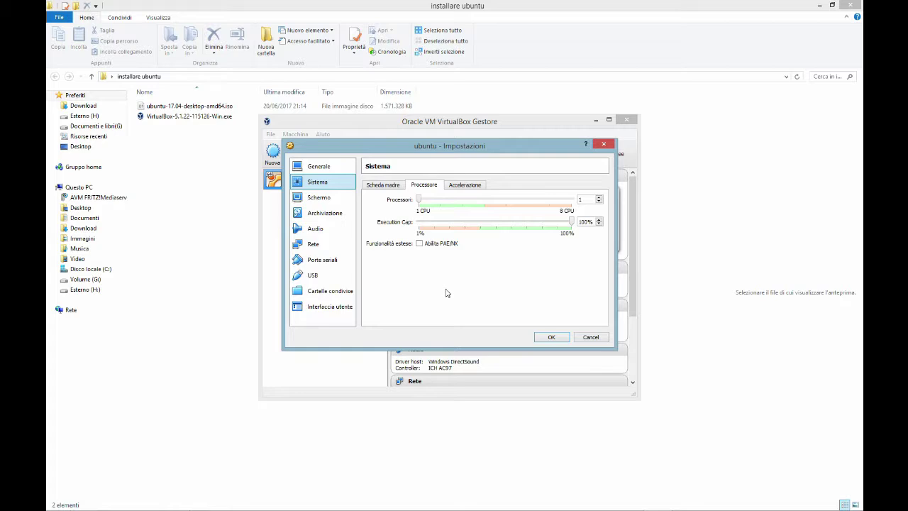
left_click(469, 189)
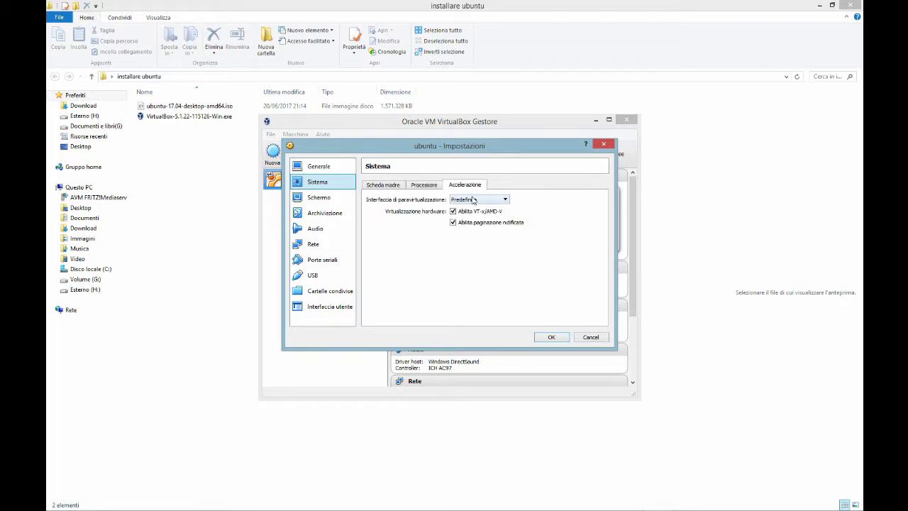
left_click(328, 201)
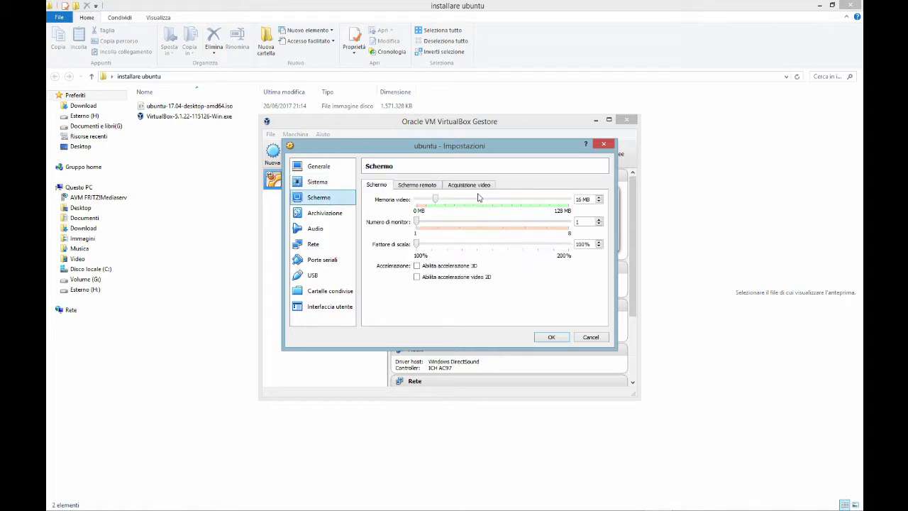
left_click_drag(435, 199, 575, 207)
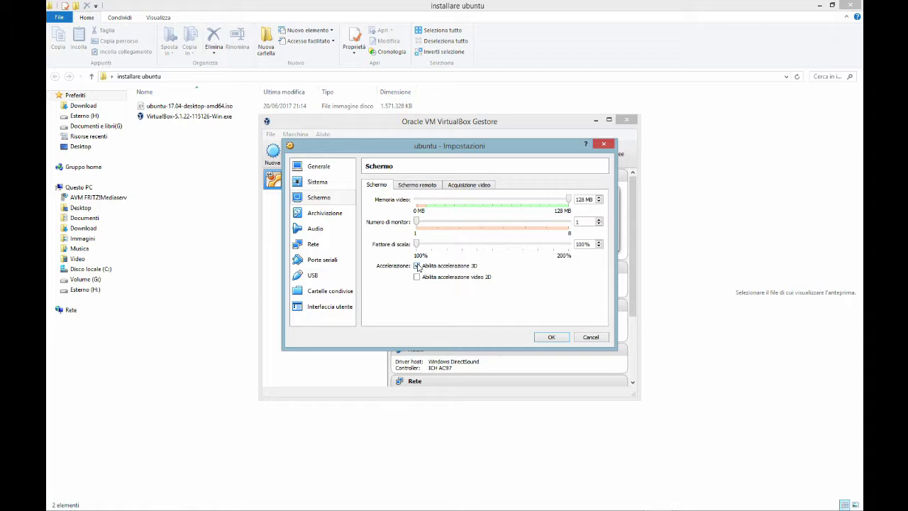
- Load ubuntu-17.04-desktop-amd64.iso into the IDE controller's empty optical drive, keeping it as IDE master secondario
left_click(321, 214)
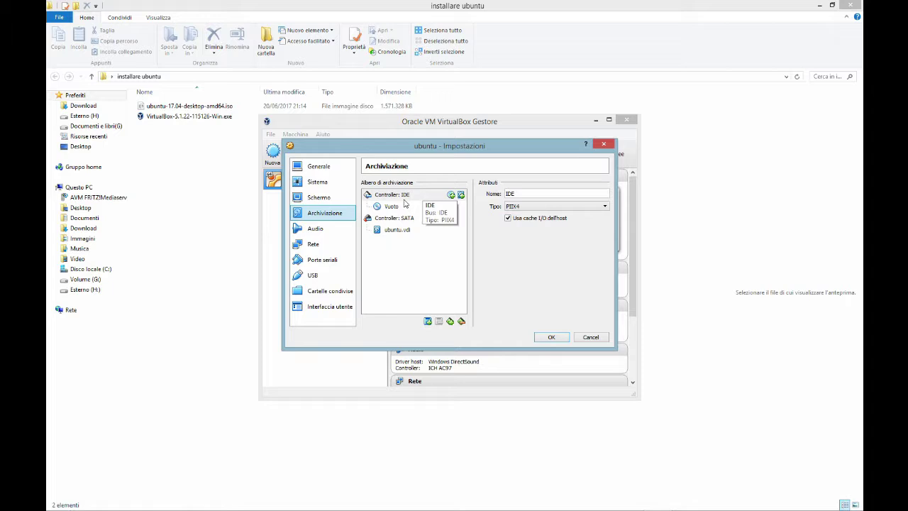
left_click(405, 198)
left_click(395, 207)
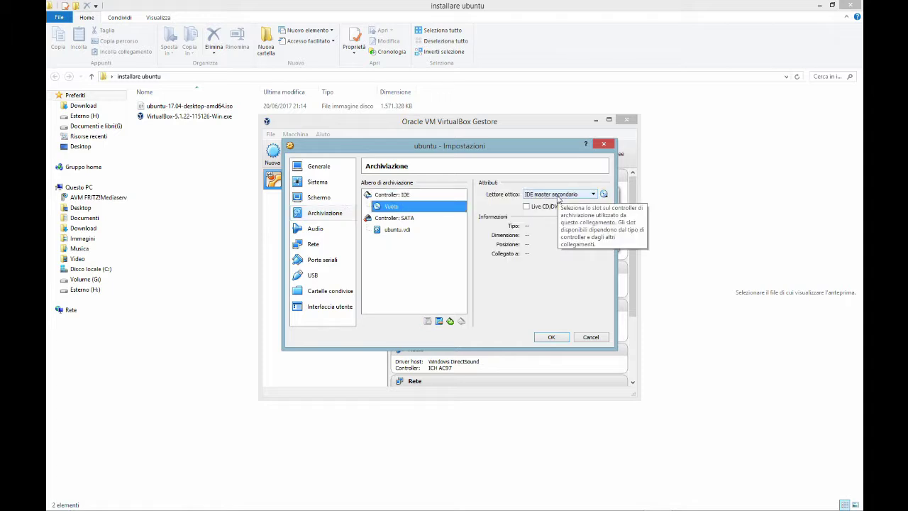
left_click(592, 194)
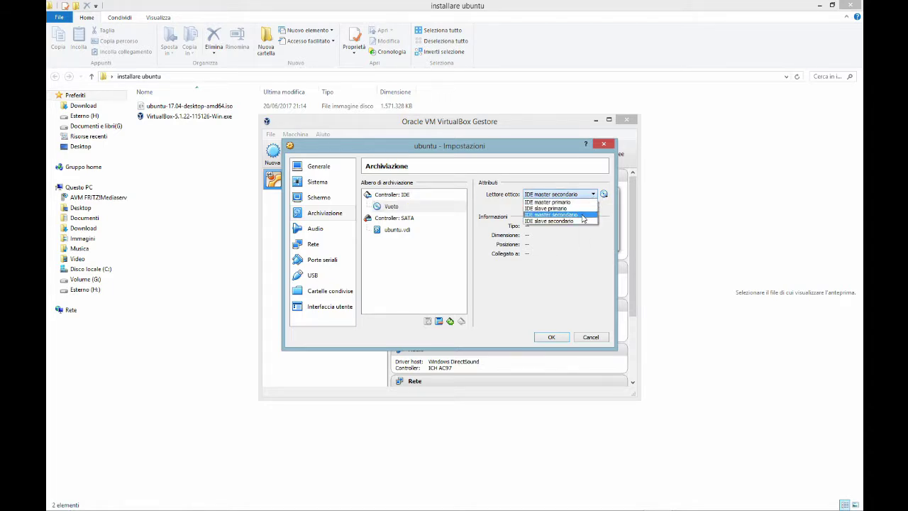
left_click(581, 214)
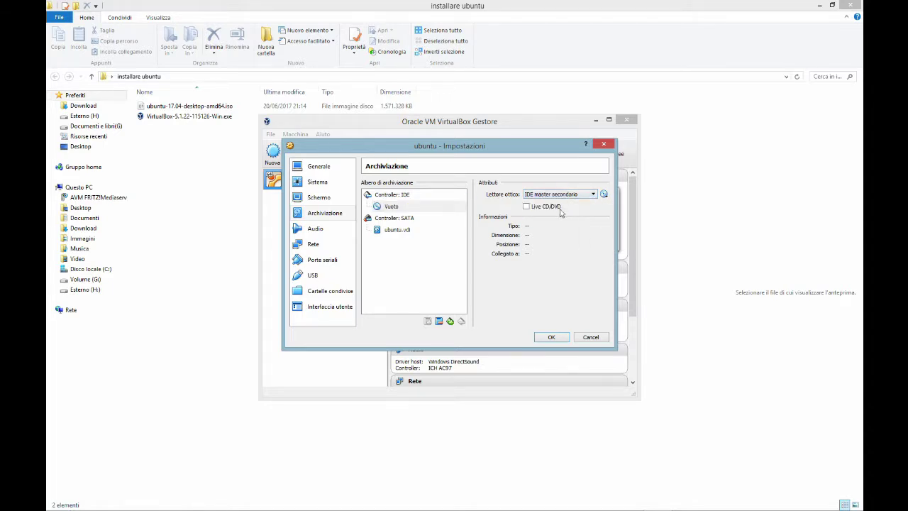
left_click(603, 195)
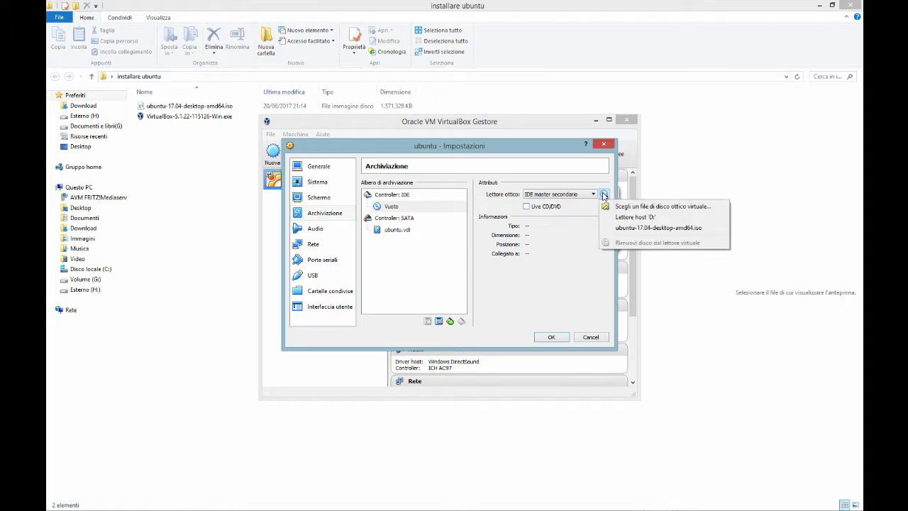
left_click(627, 230)
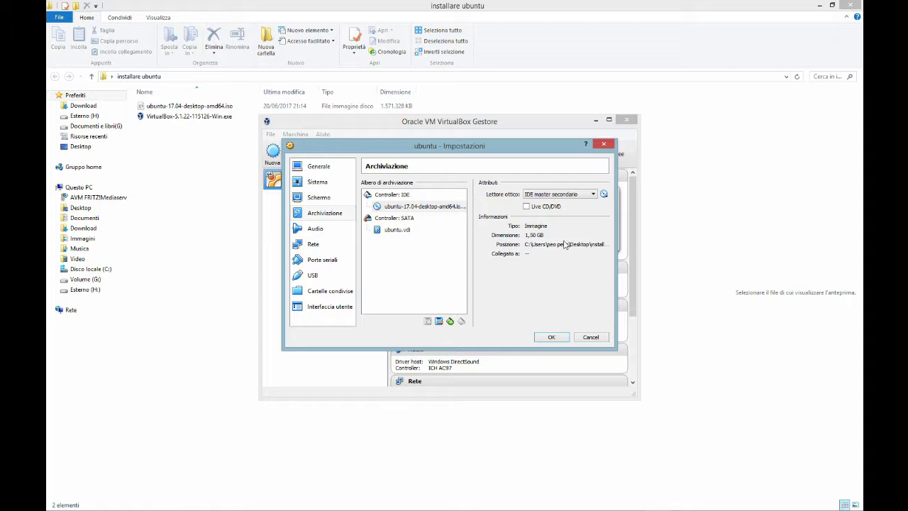
- Choose ubuntu-17.04-desktop-amd64.iso for the optical drive from the installare ubuntu folder and save the machine's settings
left_click(603, 195)
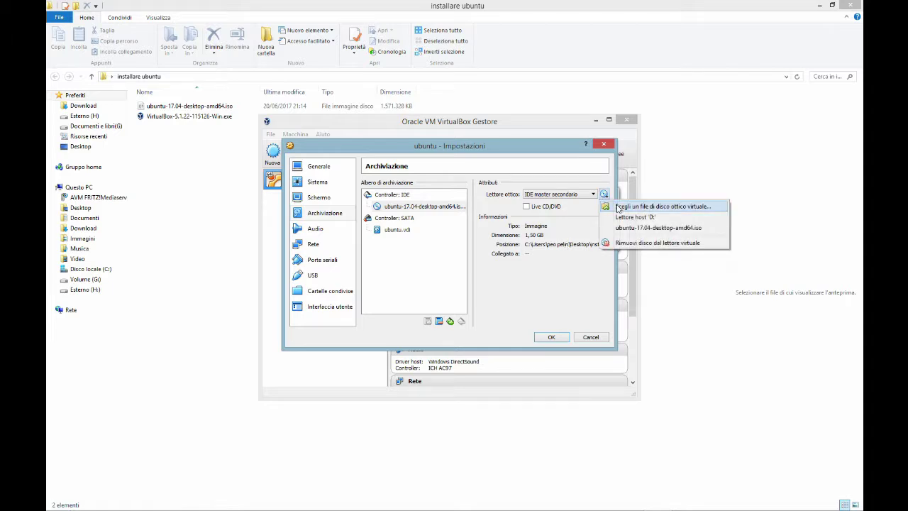
left_click(617, 207)
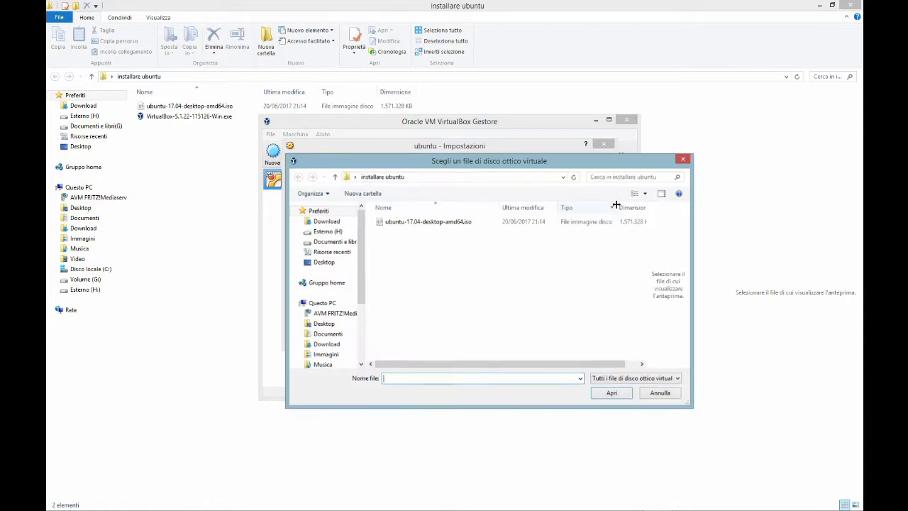
left_click(423, 223)
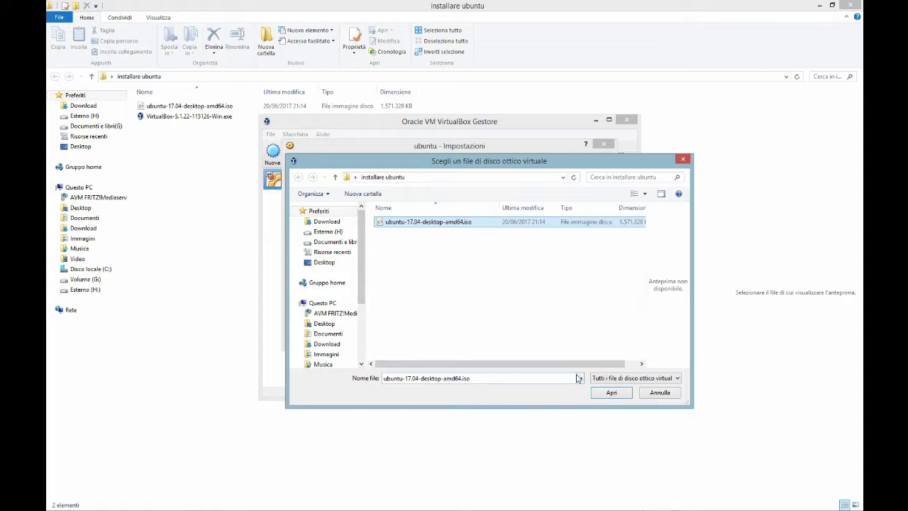
left_click(607, 393)
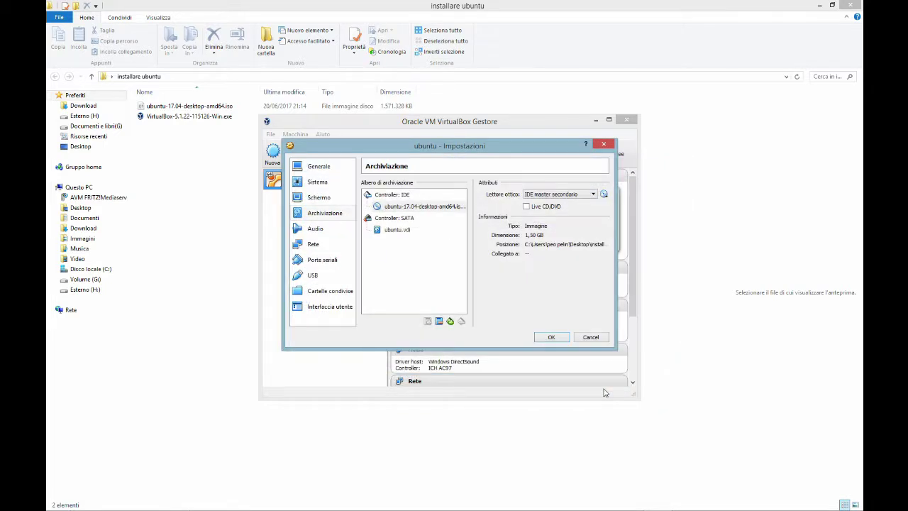
left_click(558, 339)
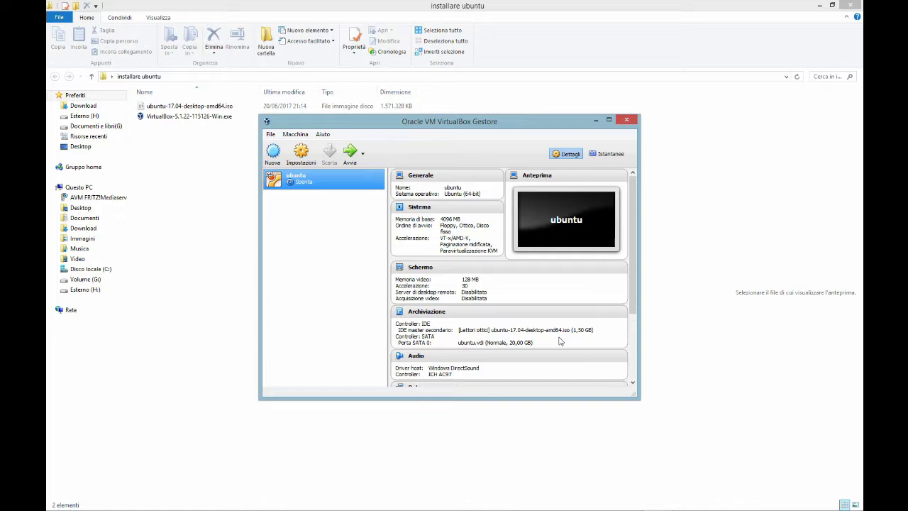
- Start the ubuntu virtual machine and maximize its window
mouse_move(397, 507)
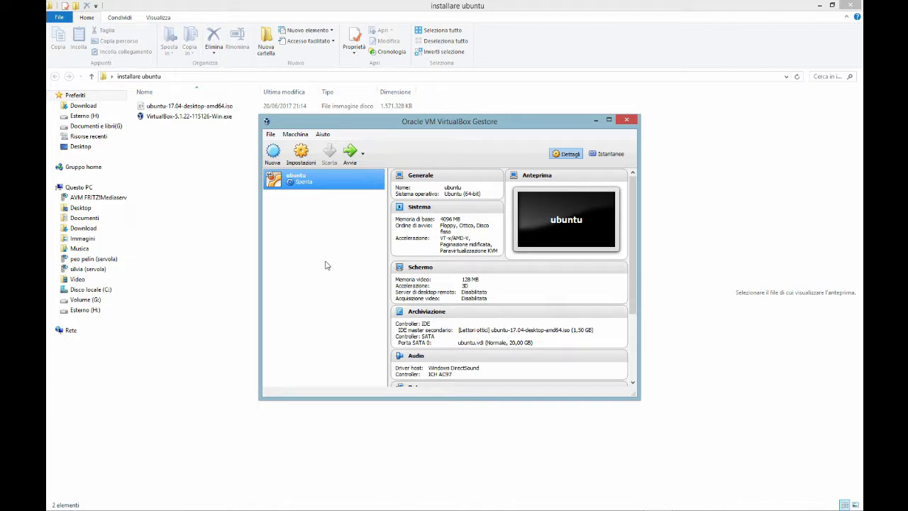
left_click(350, 157)
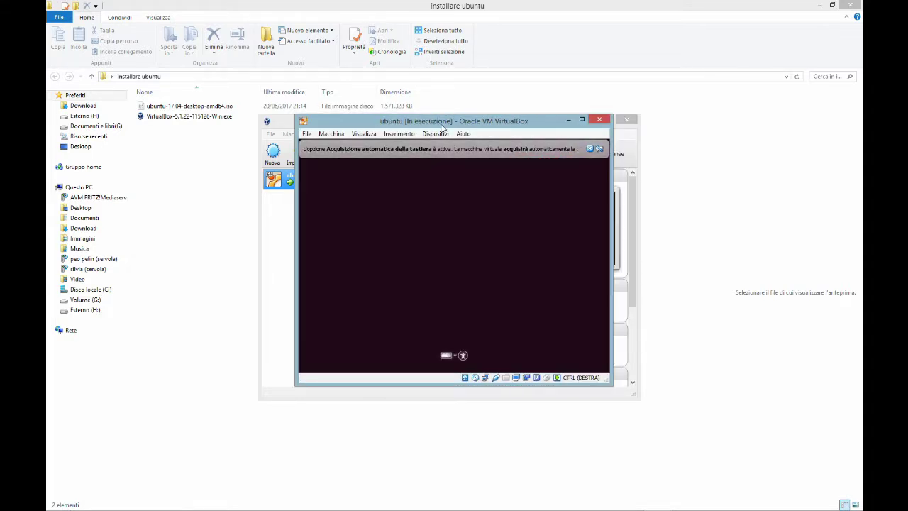
left_click_drag(441, 125, 490, 113)
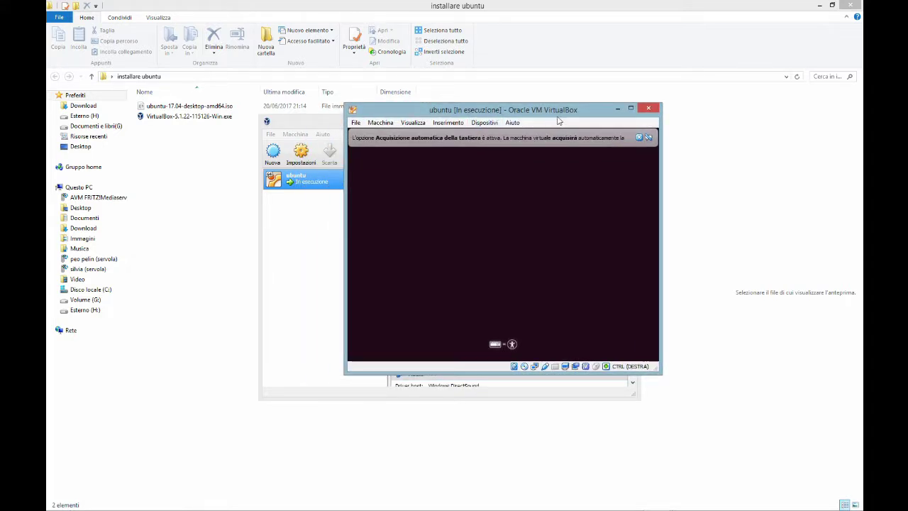
left_click(630, 108)
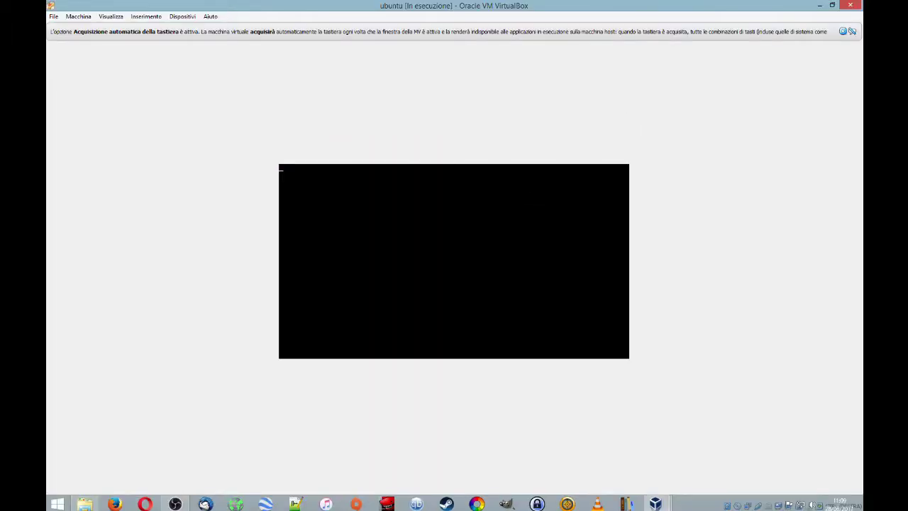
- Switch the virtual machine to full-screen mode and dismiss the keyboard capture and mouse integration messages
left_click(104, 17)
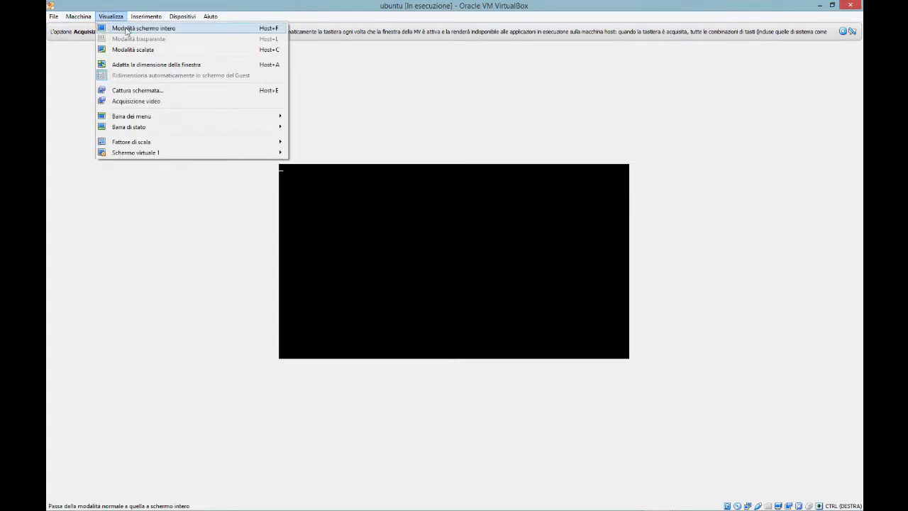
left_click(127, 29)
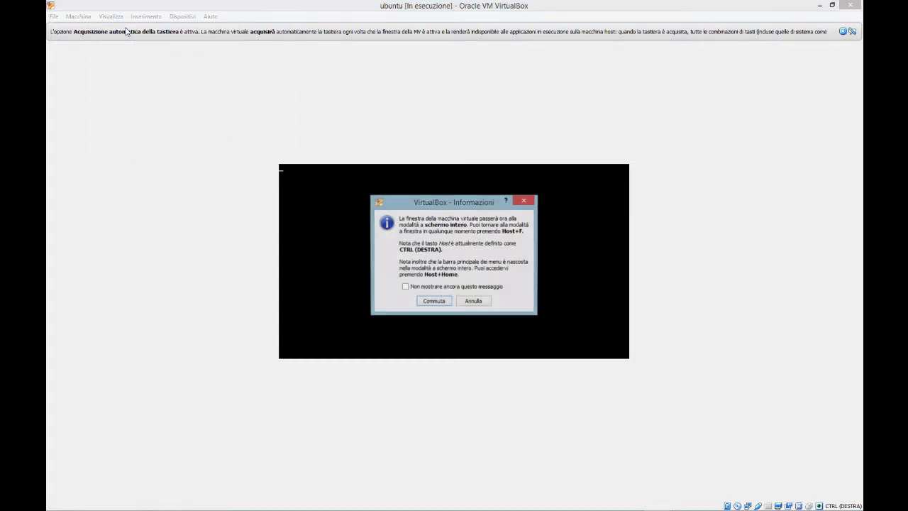
left_click(434, 302)
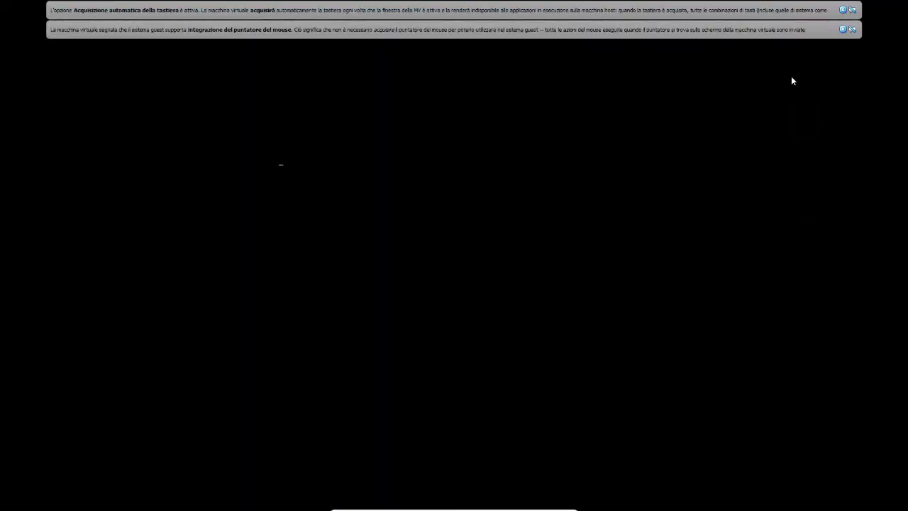
left_click(843, 29)
left_click(842, 11)
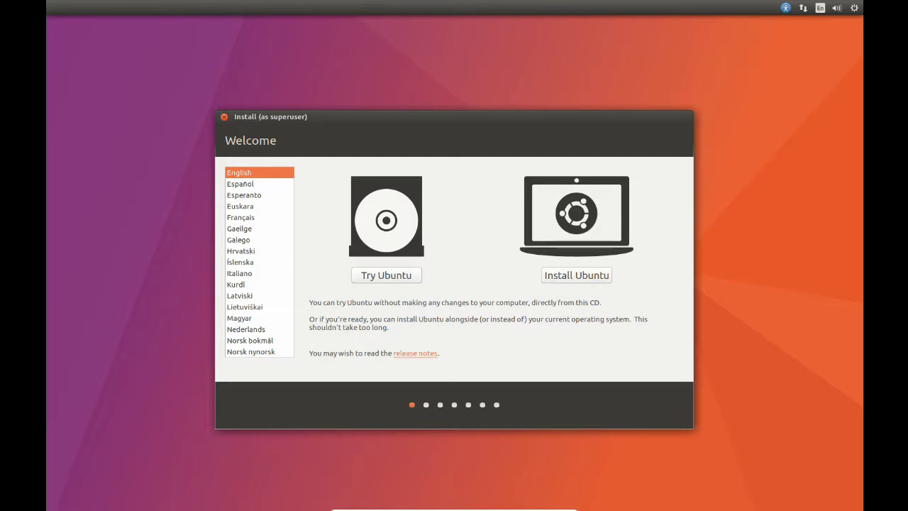
- Select Italiano as the installer language and start installing Ubuntu
left_click_drag(432, 117, 408, 59)
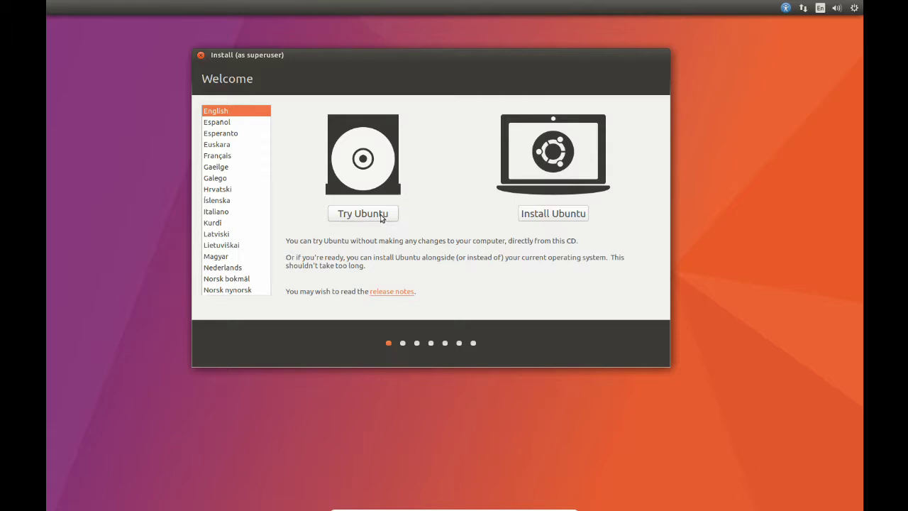
left_click(217, 212)
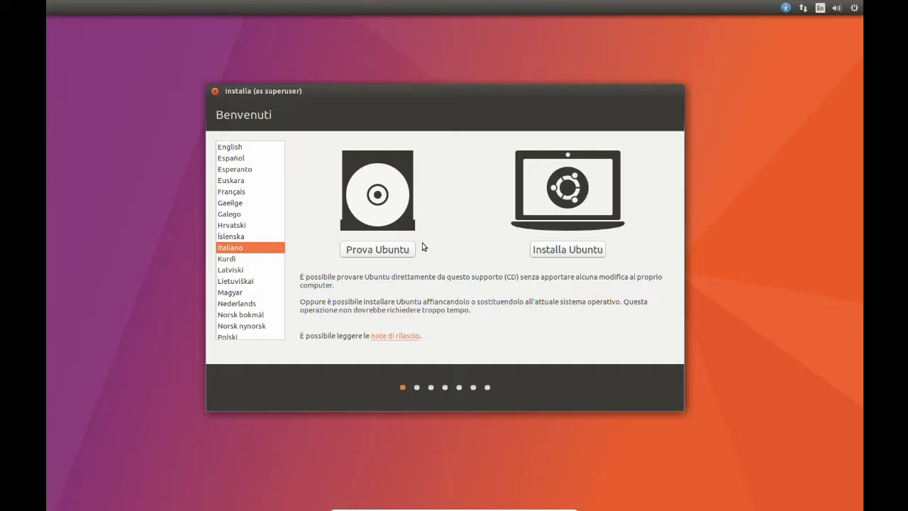
left_click(572, 249)
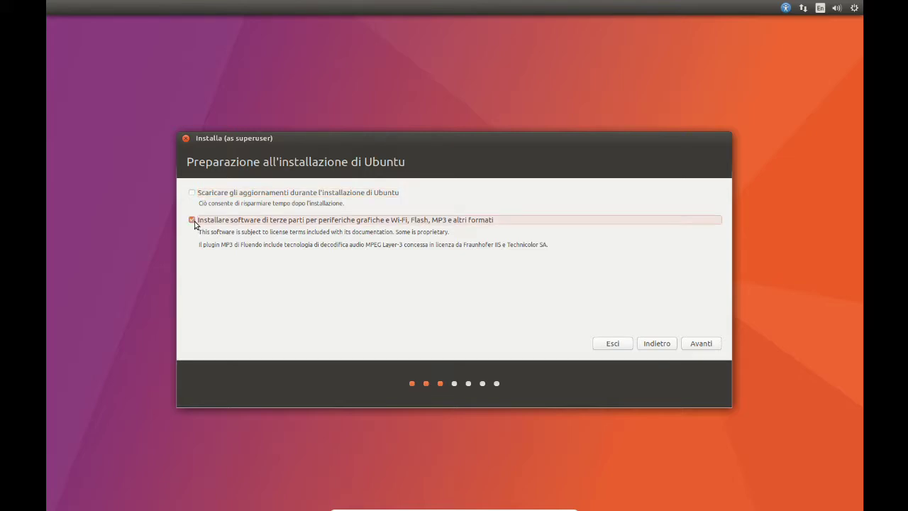
- Enable third-party software installation without downloading updates, and continue with Altro as the installation type
left_click(192, 220)
left_click(700, 344)
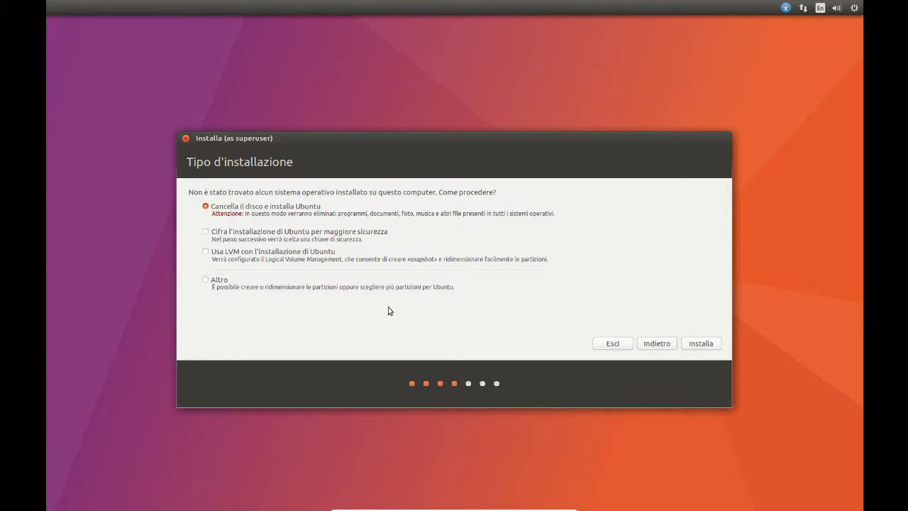
left_click(208, 283)
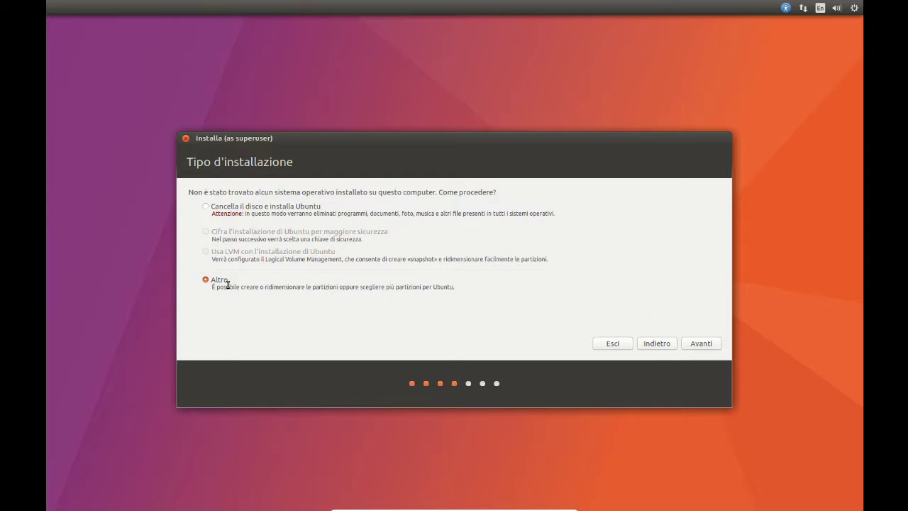
left_click(702, 345)
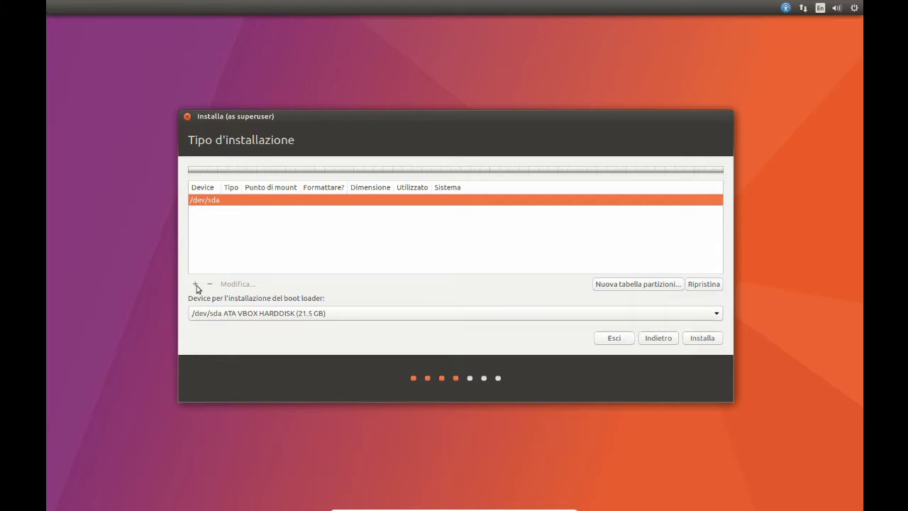
- Create a new empty partition table on /dev/sda and add a primary swap partition of about 5473 MB at the beginning of the free space
left_click(619, 285)
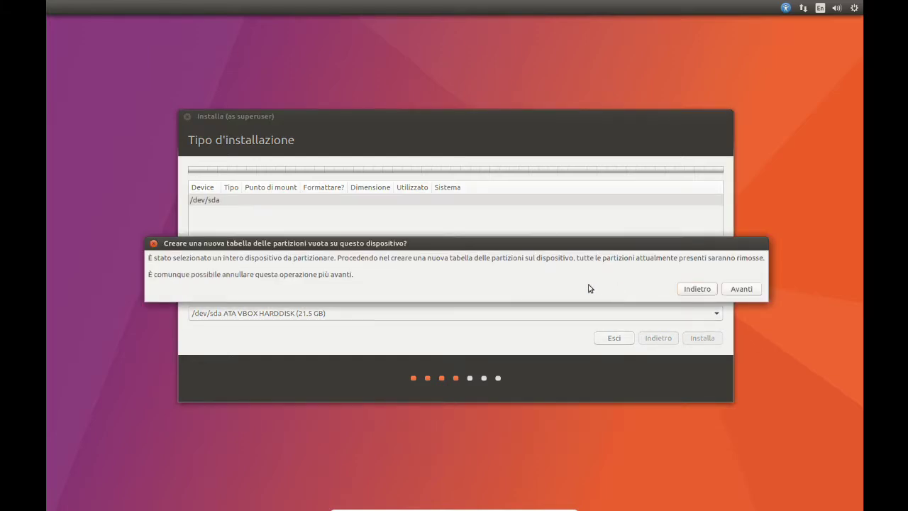
left_click(741, 288)
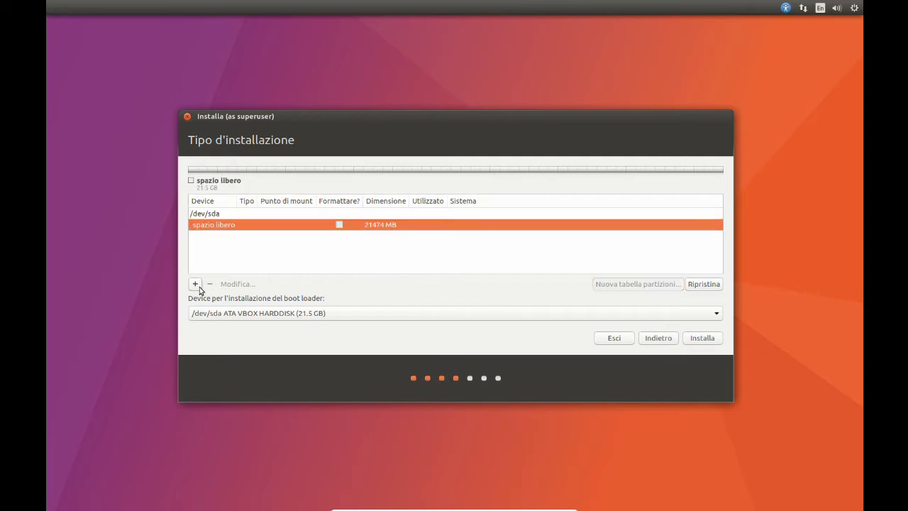
left_click(198, 286)
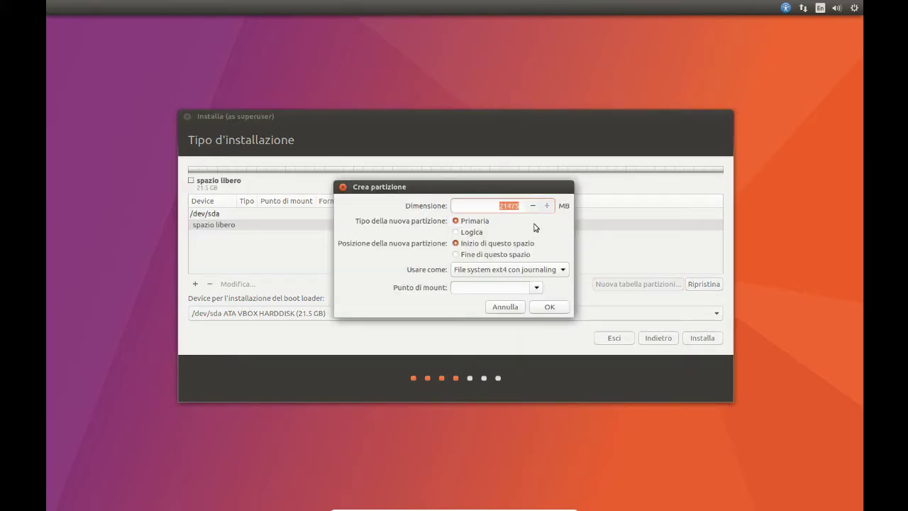
left_click(562, 269)
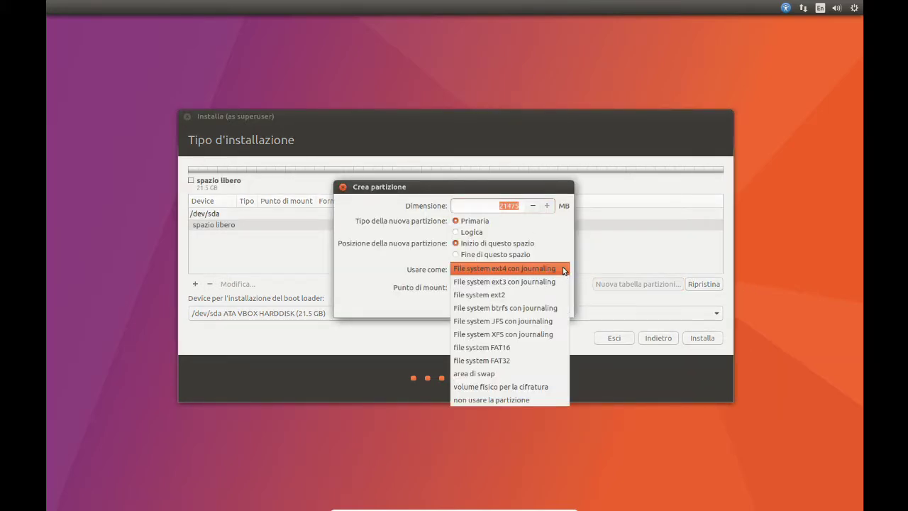
left_click(506, 372)
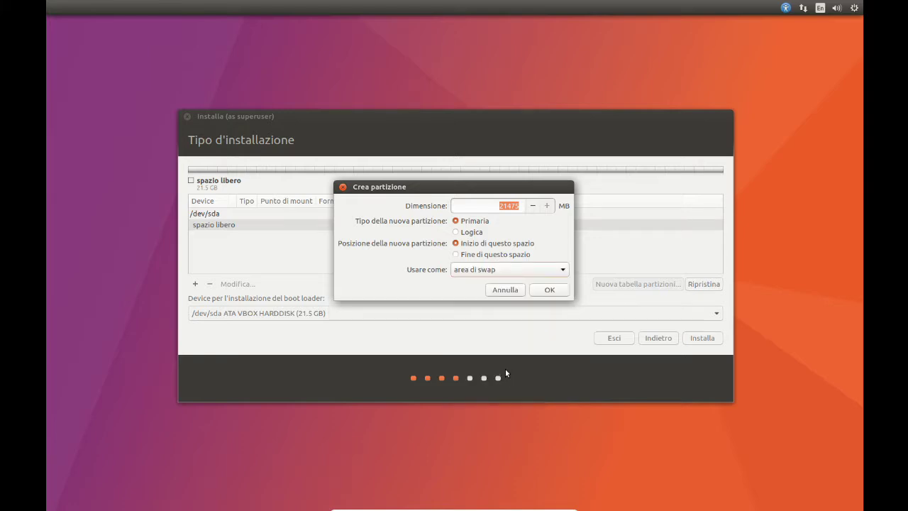
left_click(508, 206)
key("BackSpace")
left_click(543, 290)
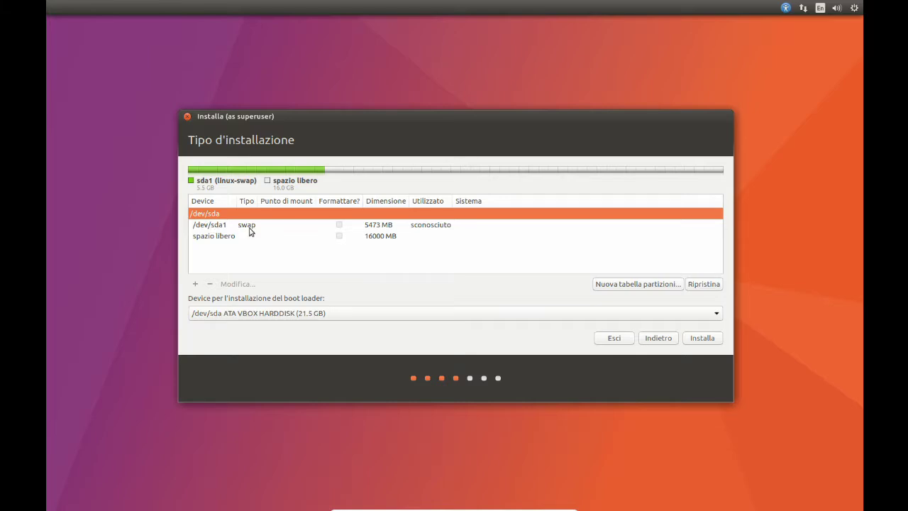
- Set up a logical ext4 partition of 16000 MB in the remaining free space with / as its mount point
left_click(212, 238)
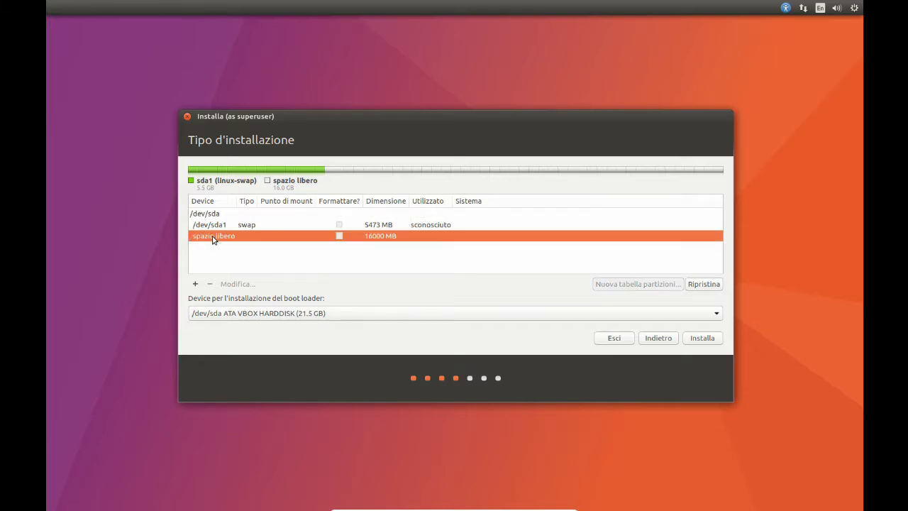
left_click(196, 281)
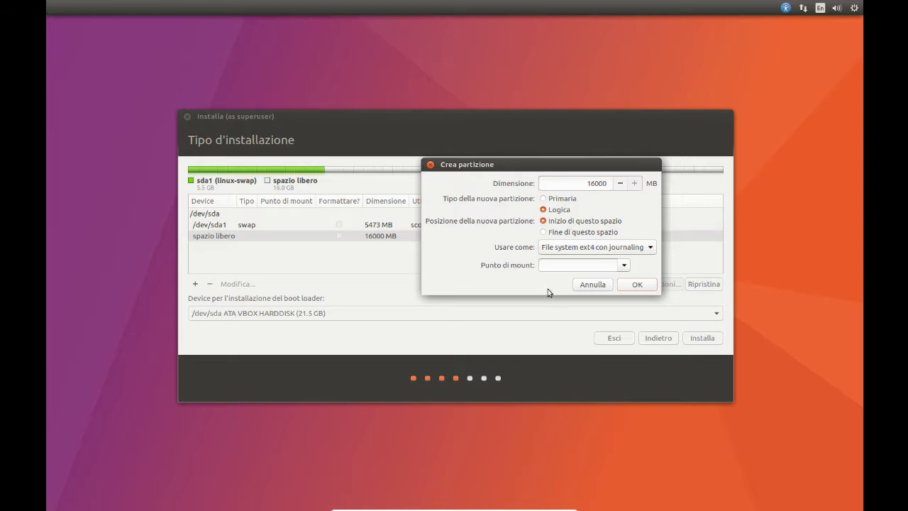
left_click(624, 266)
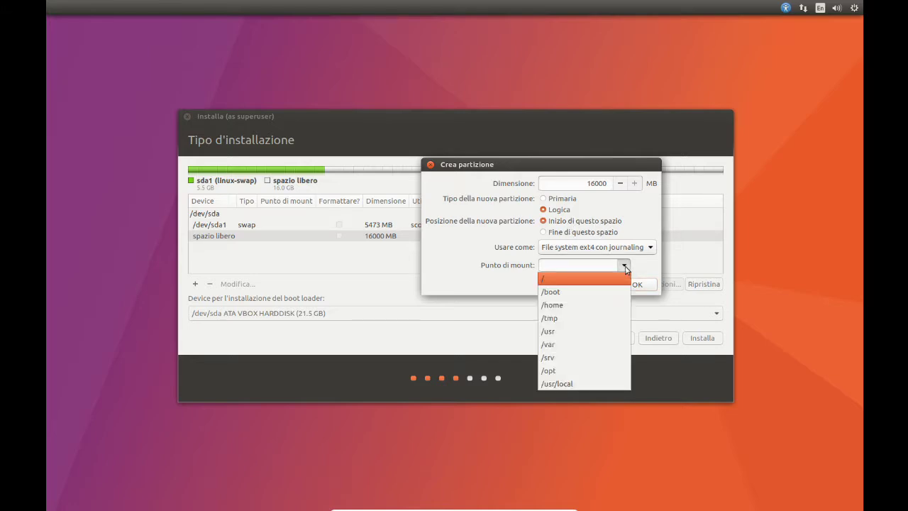
left_click(553, 280)
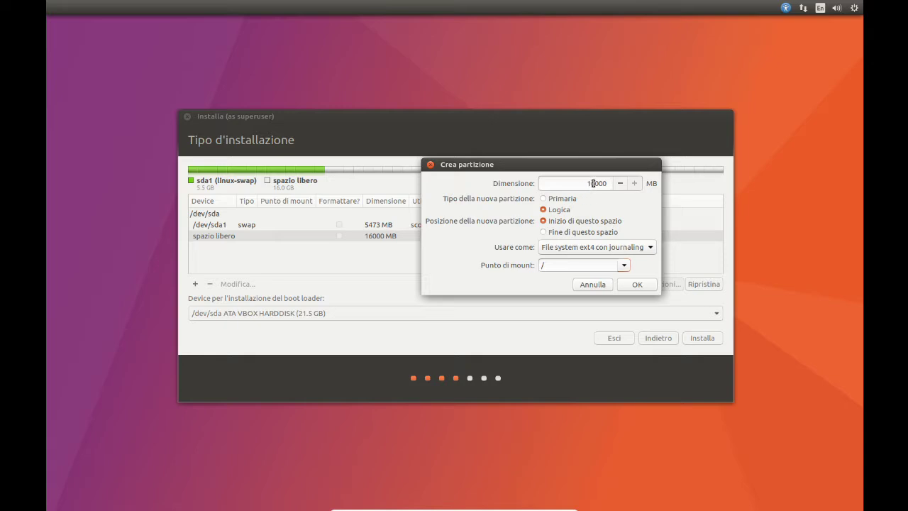
- Try /home as the new partition's mount point and return it to /
left_click(623, 265)
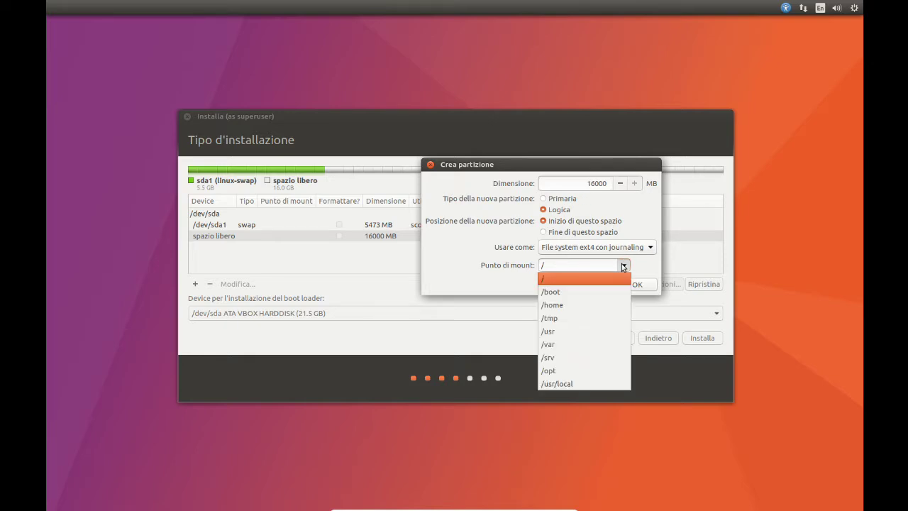
left_click(580, 305)
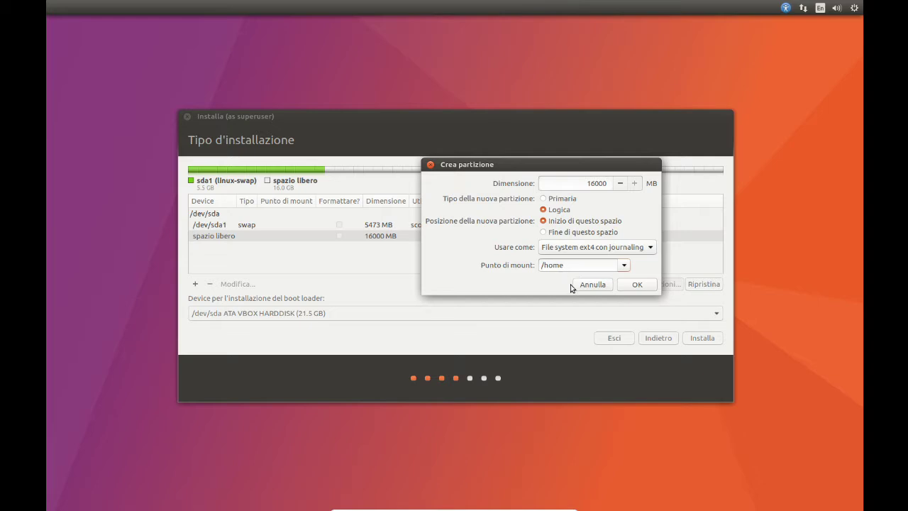
left_click(621, 270)
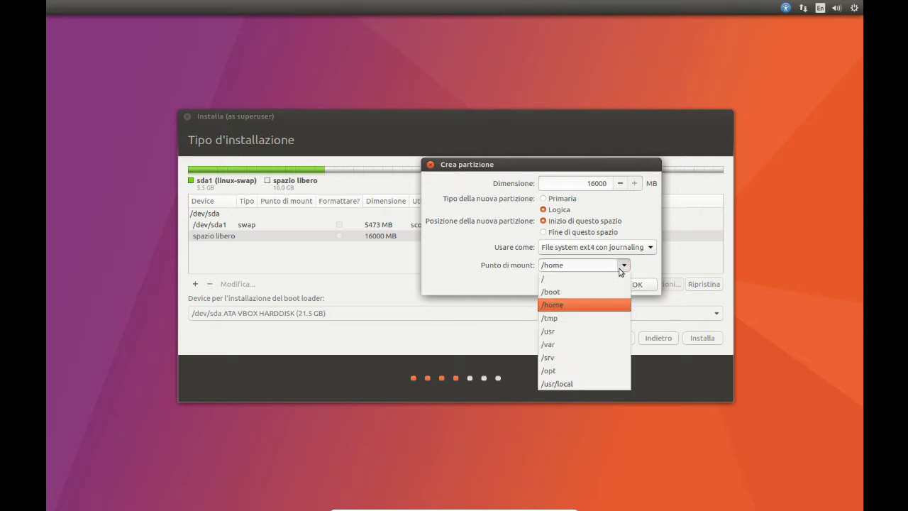
left_click(582, 280)
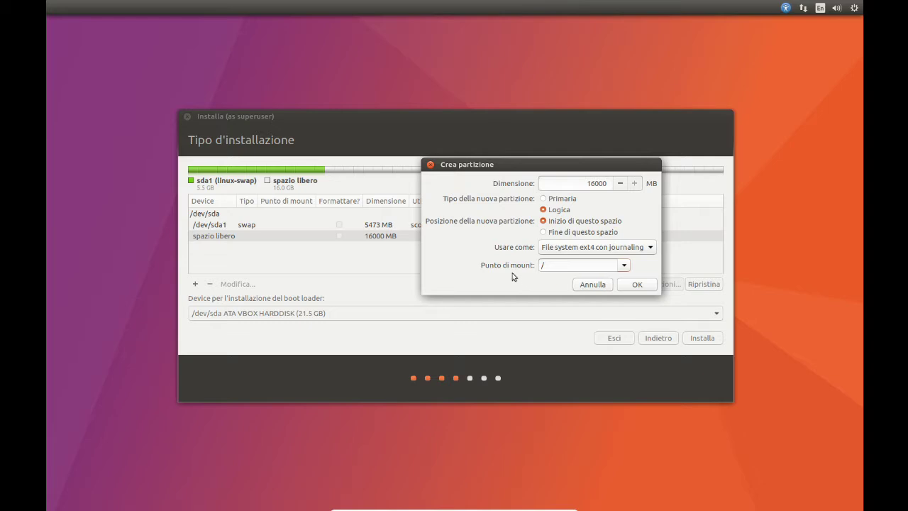
- Create the root partition and start the installation, approving the writing of the partition changes to disk
left_click(648, 286)
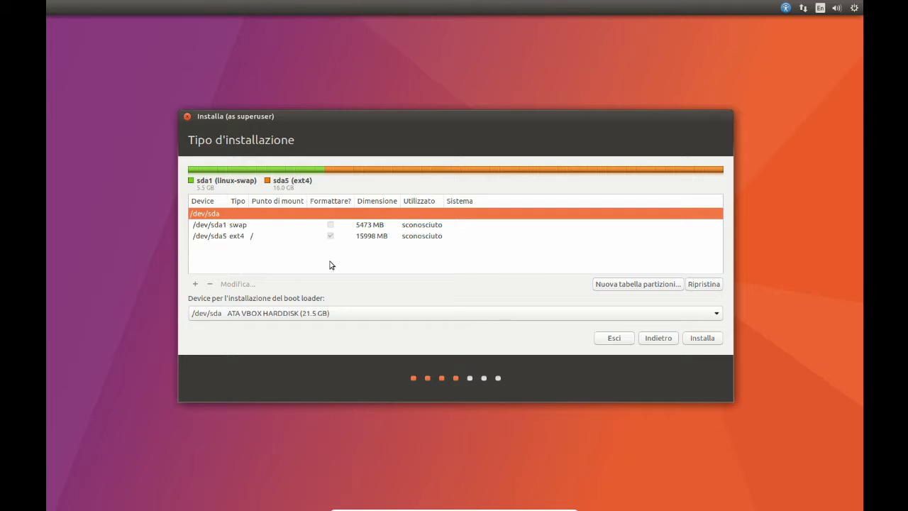
left_click(699, 339)
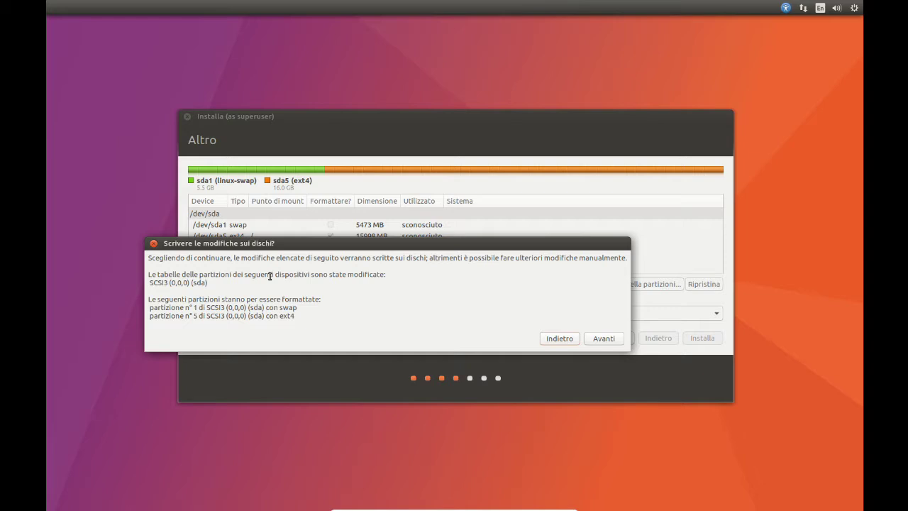
left_click(601, 339)
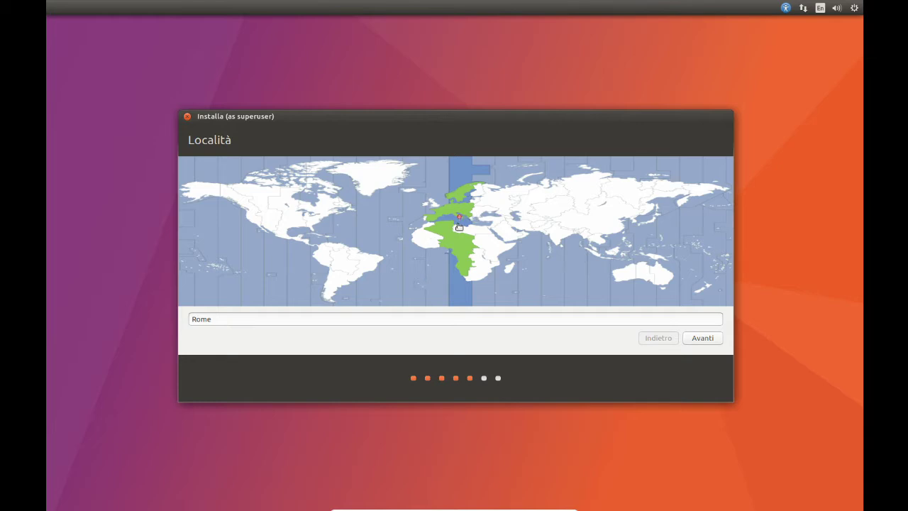
- Accept Rome as the location and Italian as the keyboard layout, testing the layout with sample characters such as "ggghfg"
left_click(702, 337)
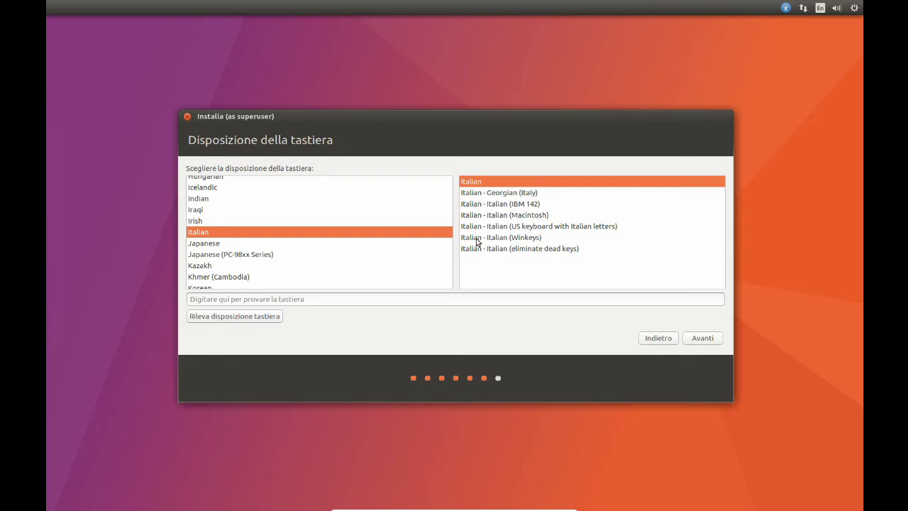
left_click(290, 299)
type("ggghfg")
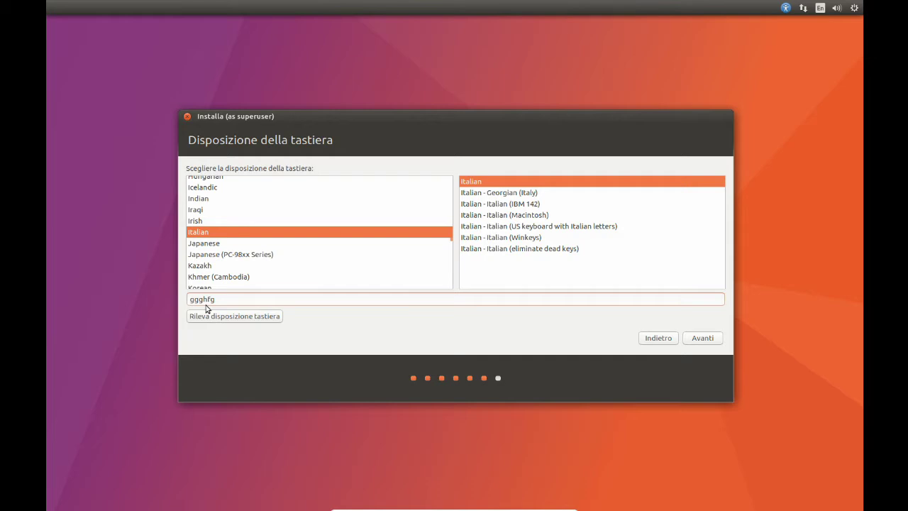
type("#")
type("\"")
left_click(697, 338)
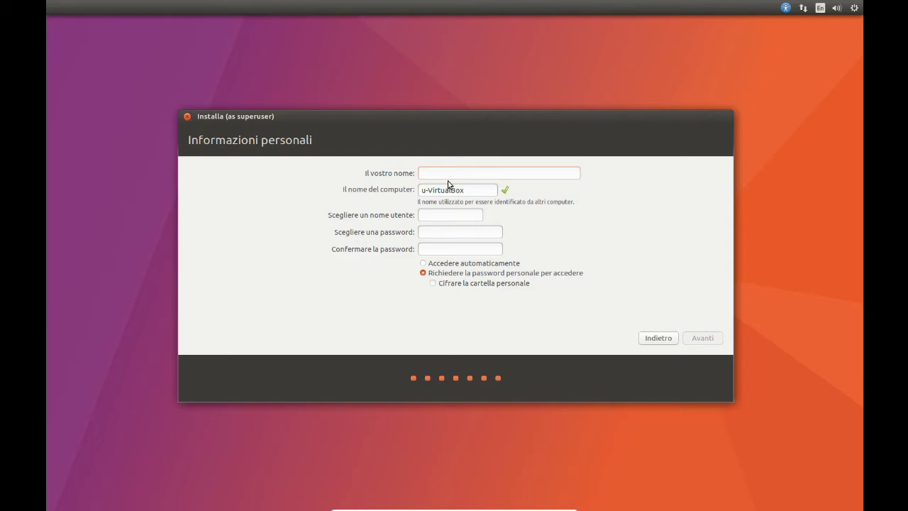
- Enter the user's name and the account password with its confirmation, keeping the password required at login, and continue the installation
type("valmy")
key("ctrl+v")
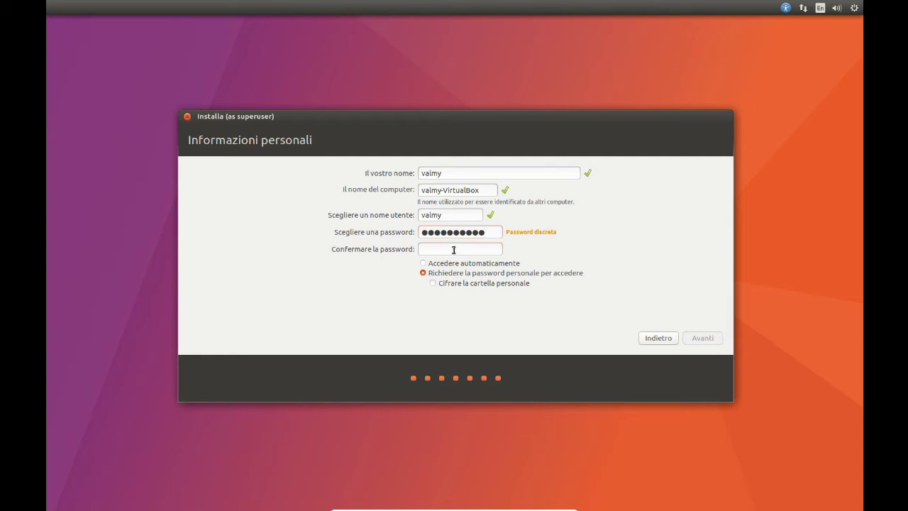
key("Tab")
type("***********")
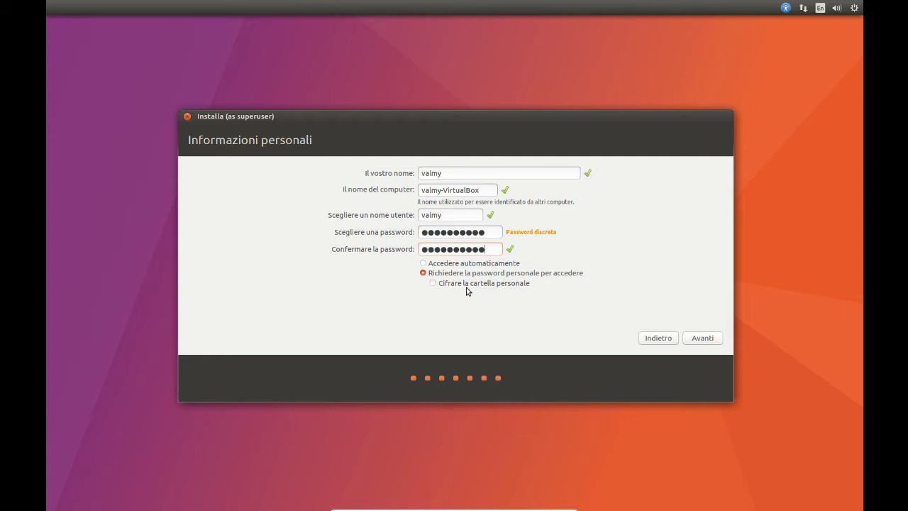
left_click(701, 338)
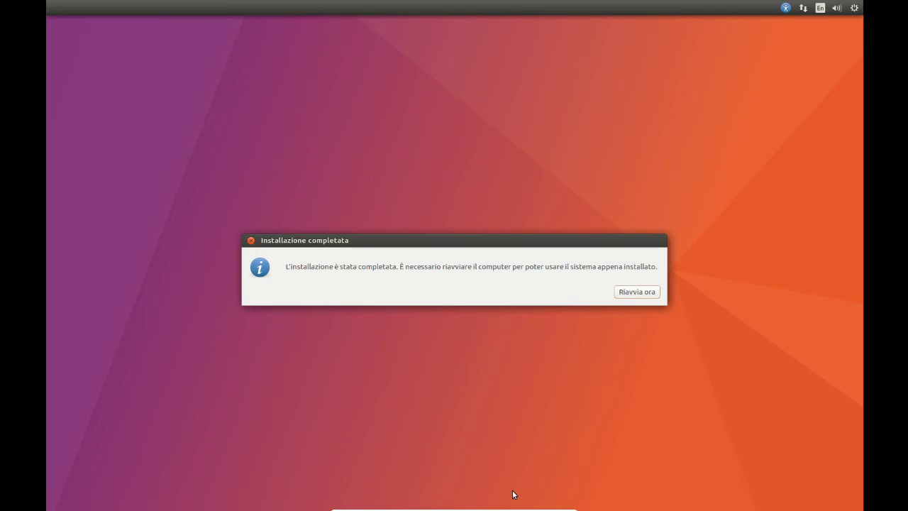
- Restart into the installed system outside full-screen mode and bring the ubuntu virtual machine window to the front
key("ctrl+f")
left_click(629, 312)
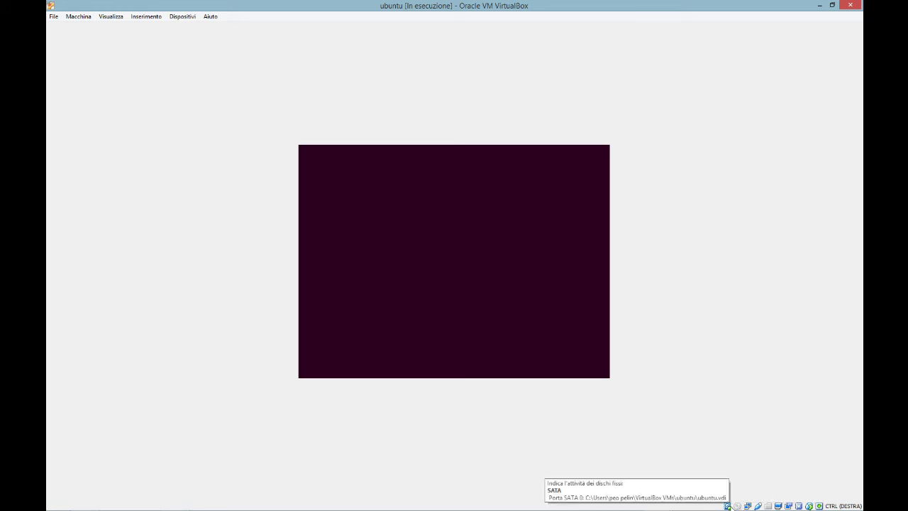
mouse_move(383, 505)
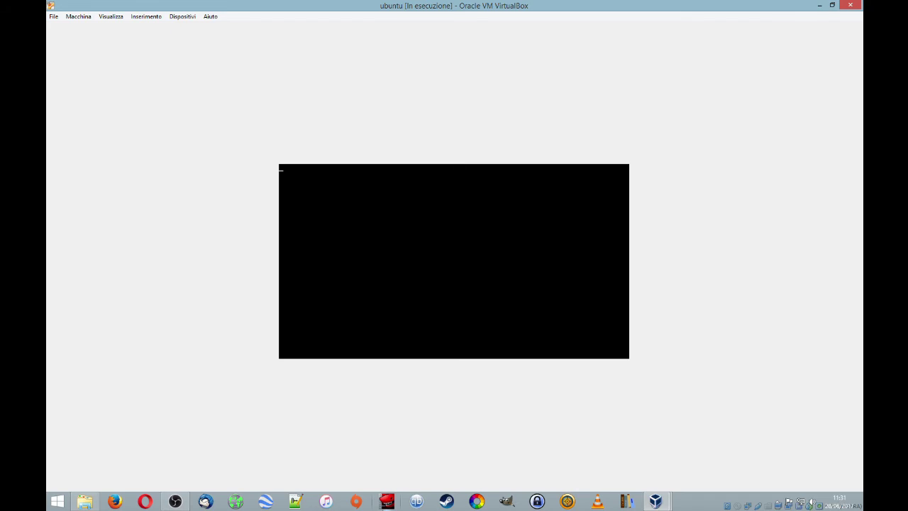
mouse_move(660, 505)
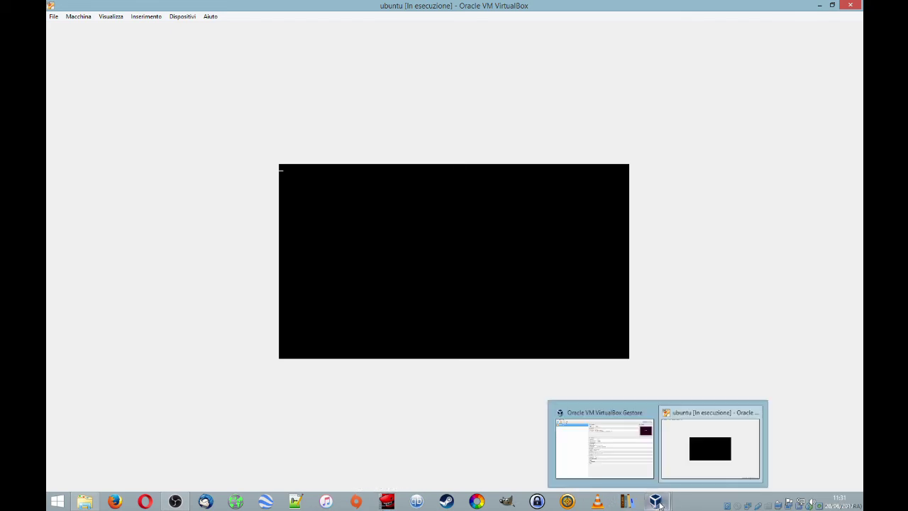
mouse_move(641, 466)
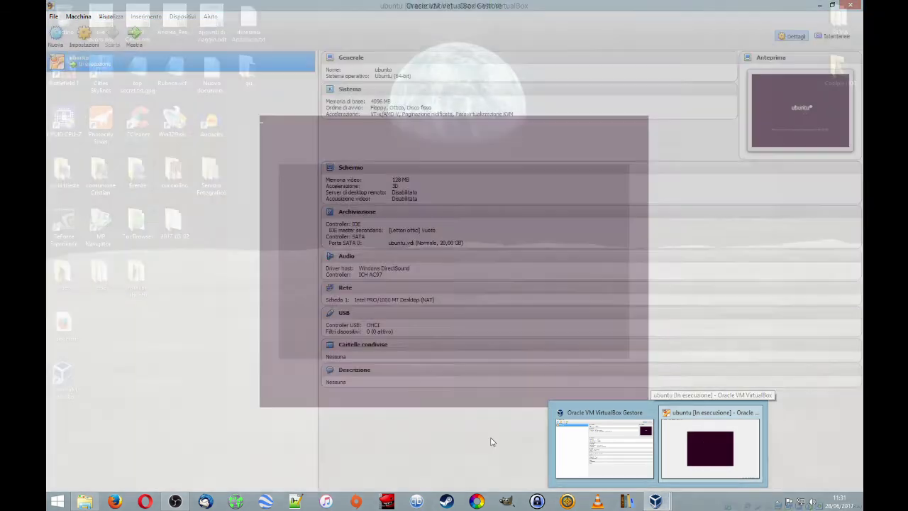
left_click(691, 466)
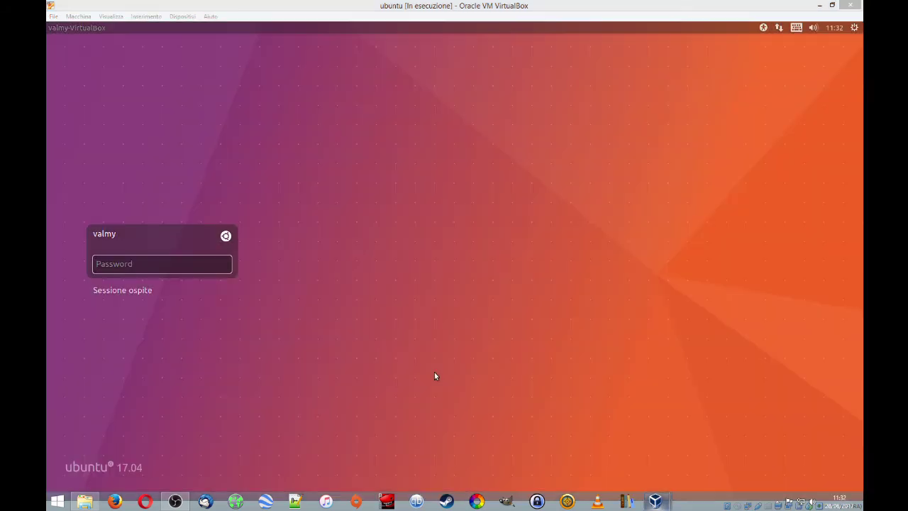
- Switch the virtual machine to full-screen mode and turn off future displays of the full-screen information message
left_click(113, 16)
left_click(122, 28)
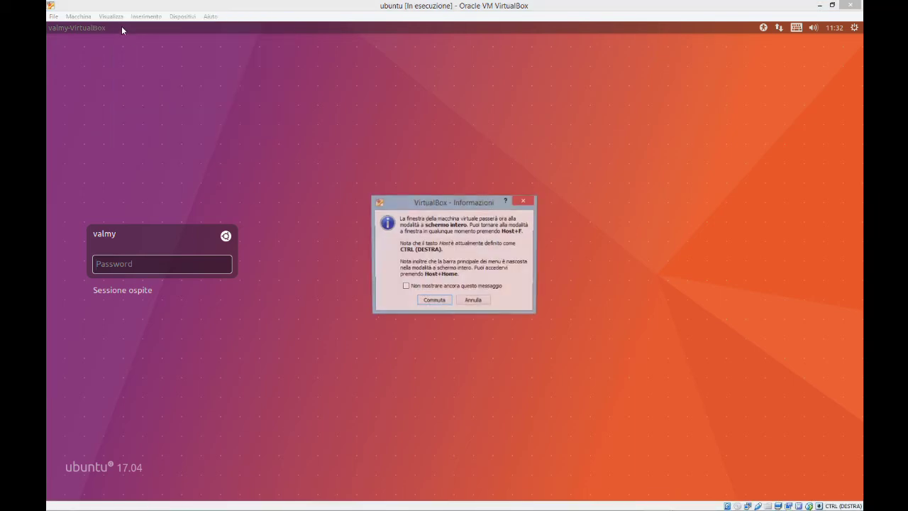
left_click(405, 285)
left_click(433, 302)
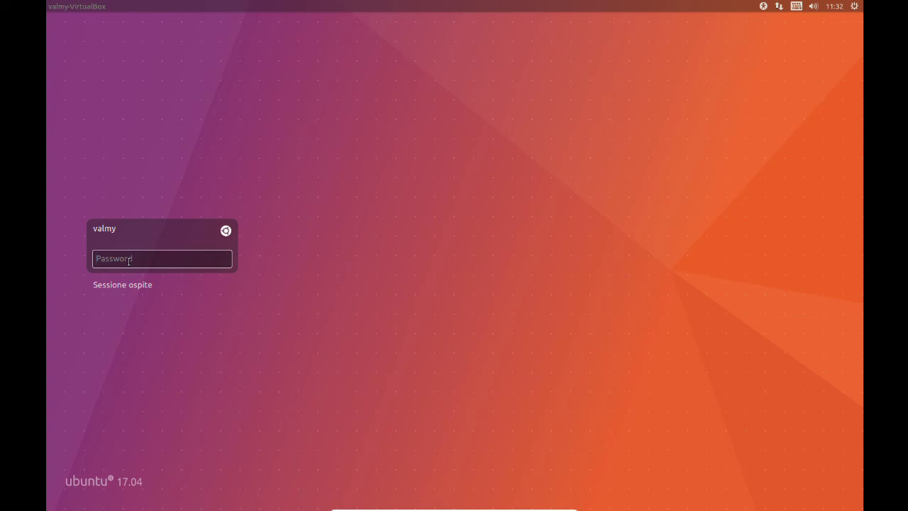
- Log in to the Ubuntu desktop by entering the account password
type("xxxxxxxxxx")
left_click(223, 260)
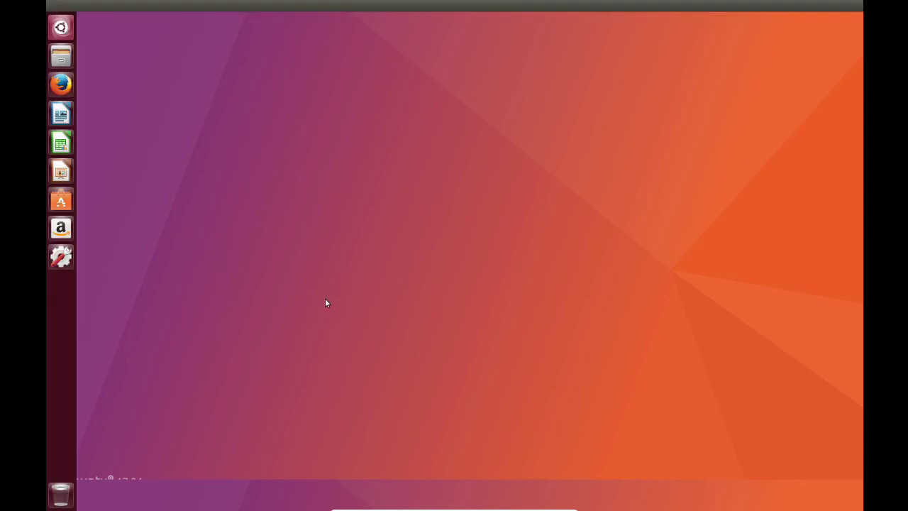
key("super")
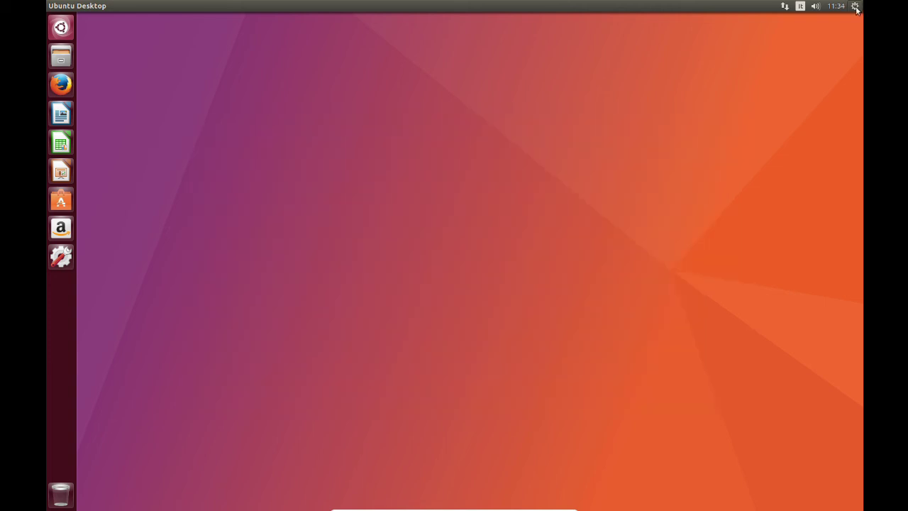
- Start shutting down Ubuntu from the desktop session by choosing Arresta
left_click(855, 6)
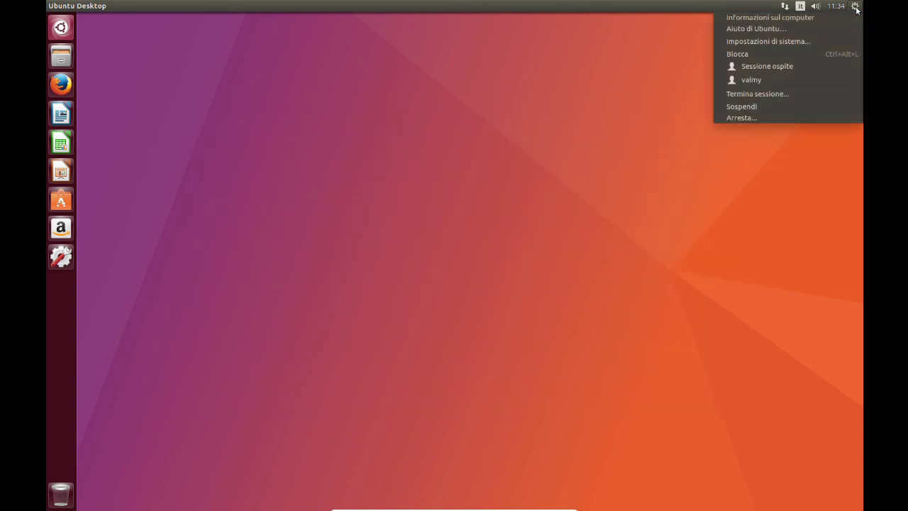
left_click(766, 119)
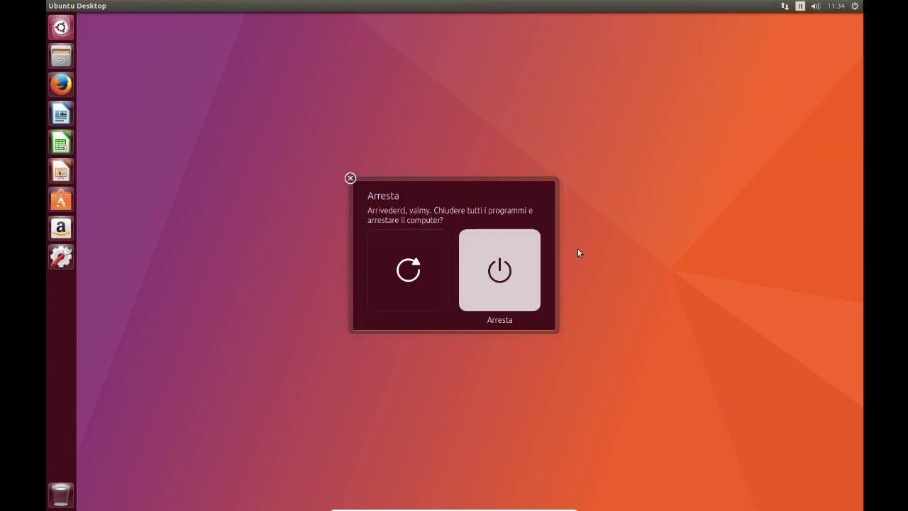